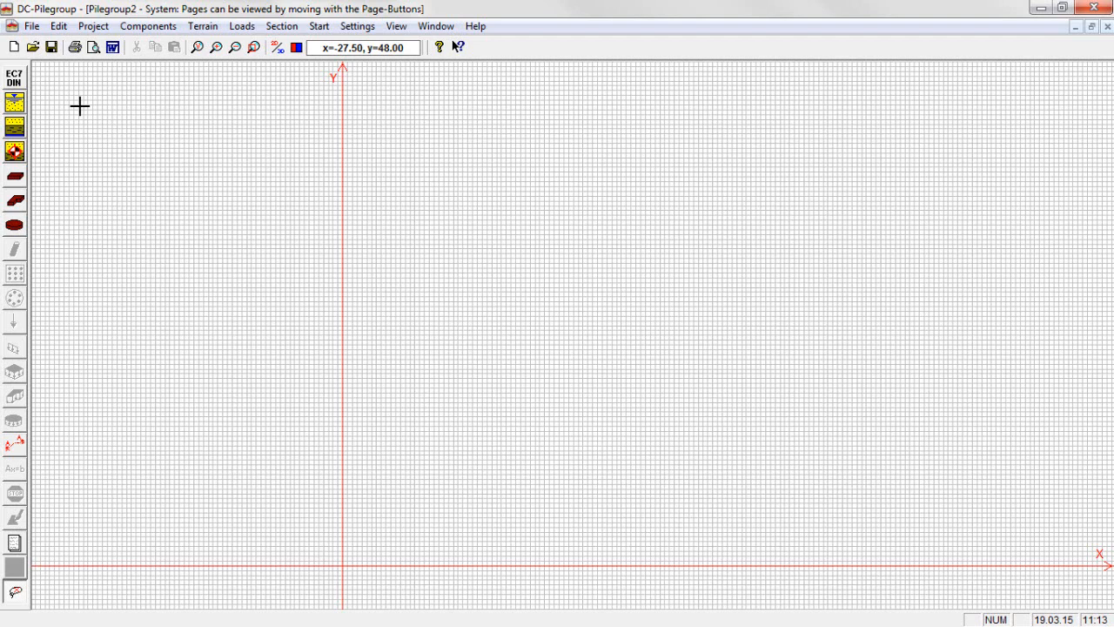
# Choose Great Britain as the Eurocode 7 national standard and bring up its partial factor settings.
pyautogui.click(14, 79)
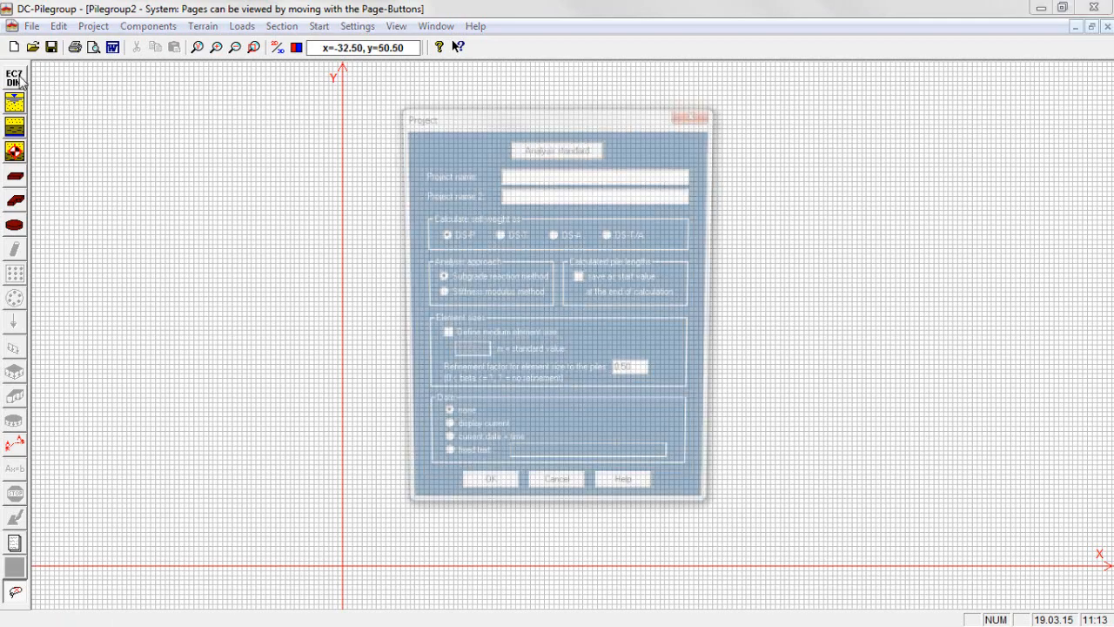
pyautogui.click(550, 147)
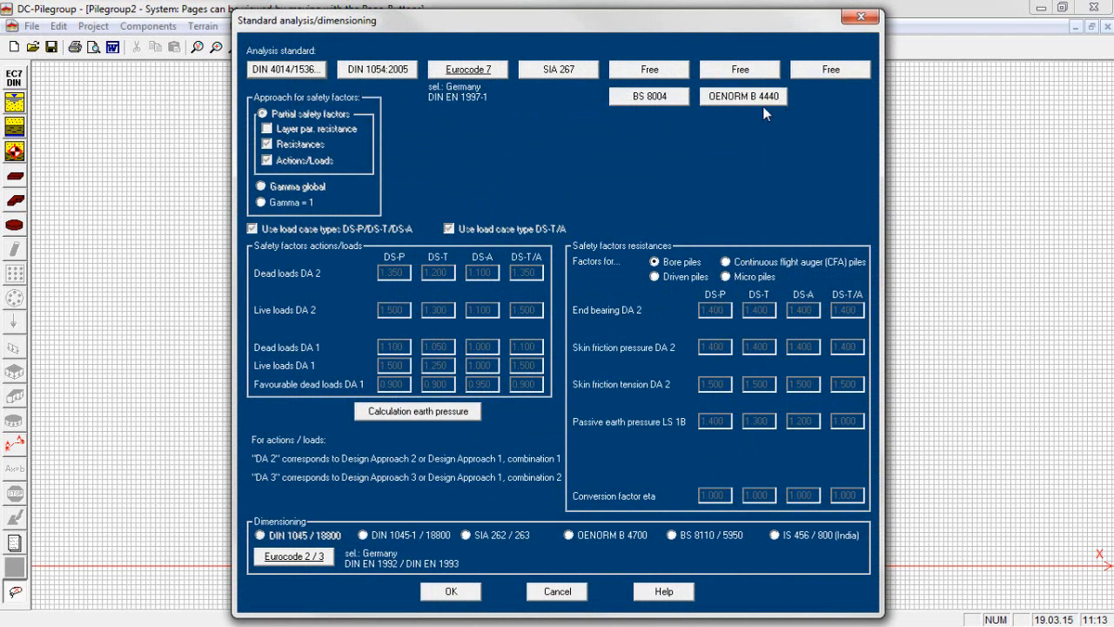
pyautogui.click(468, 69)
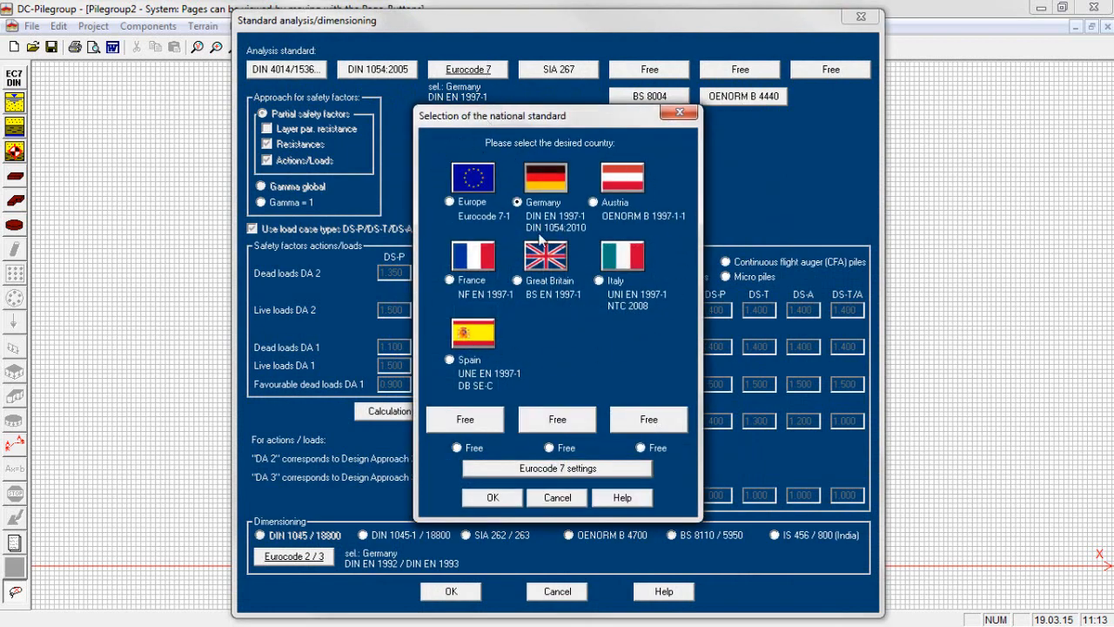
pyautogui.click(518, 281)
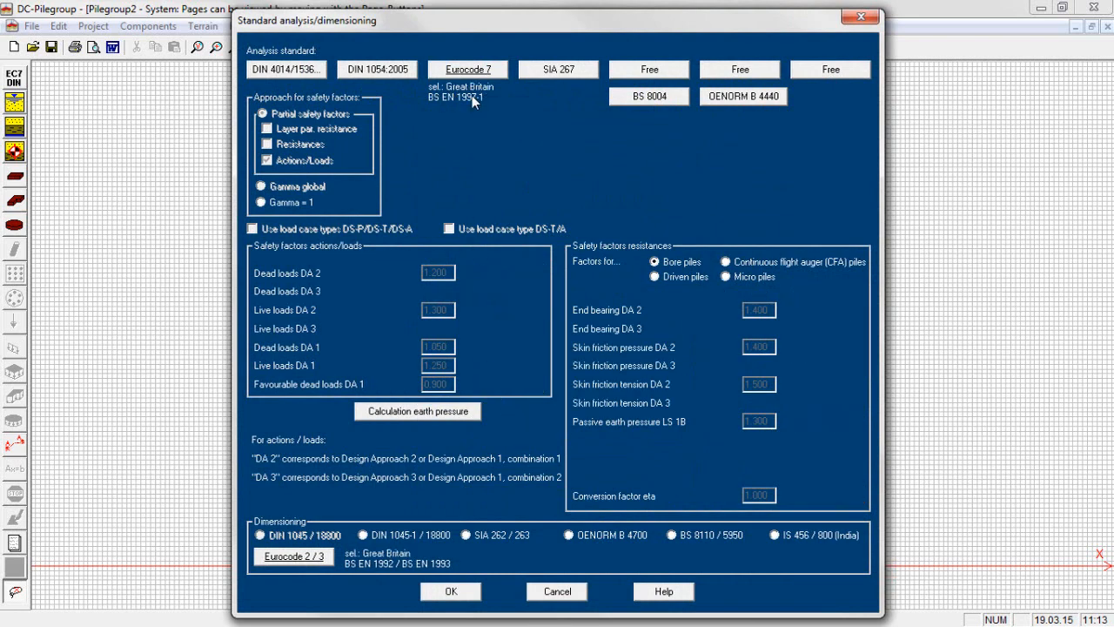
pyautogui.click(468, 69)
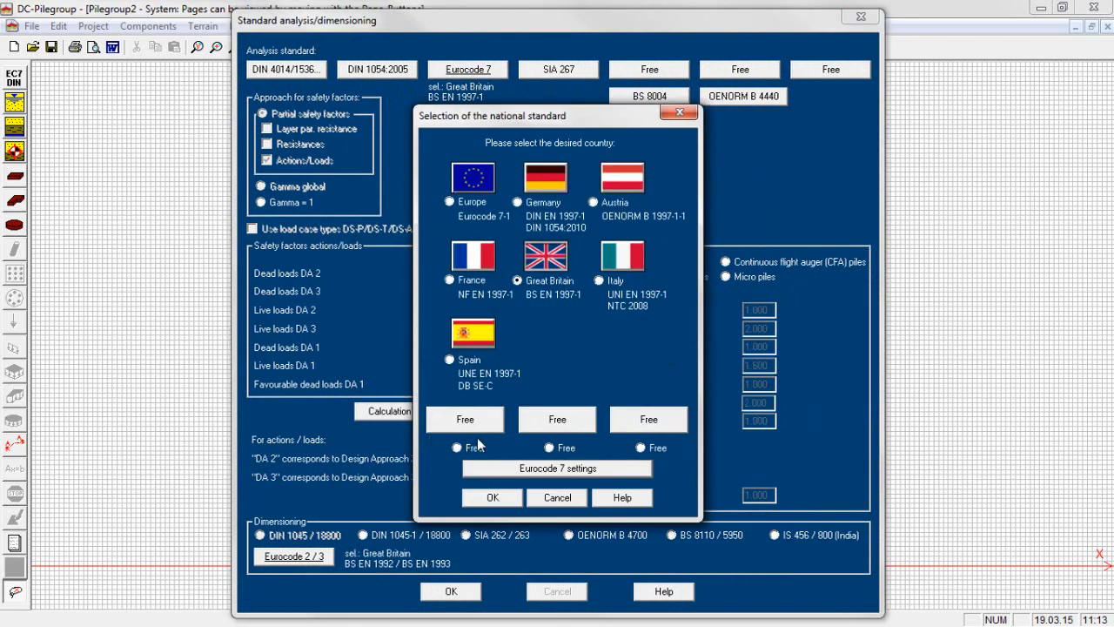
pyautogui.click(558, 469)
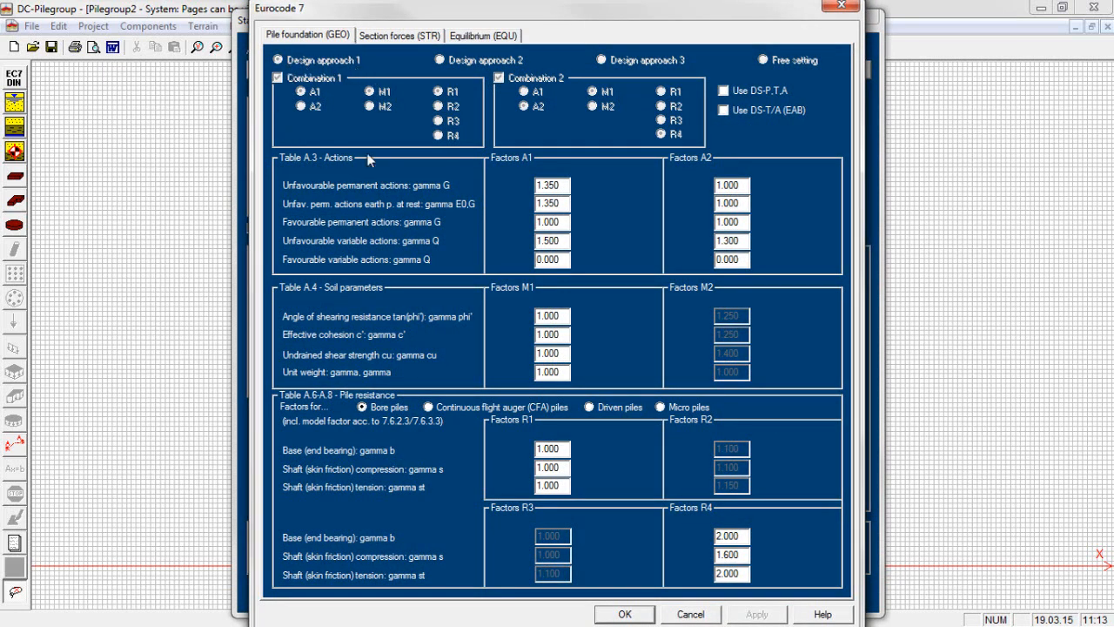
# Review the Section forces (STR) and Equilibrium (EQU) factors and accept the Eurocode 7 settings.
pyautogui.click(391, 37)
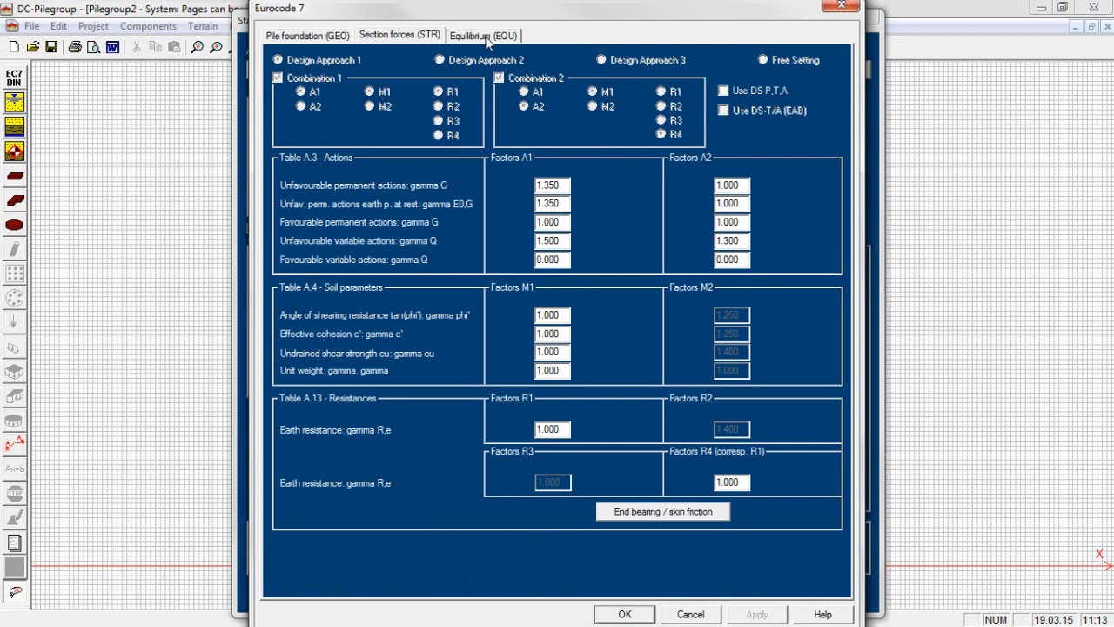
pyautogui.click(484, 35)
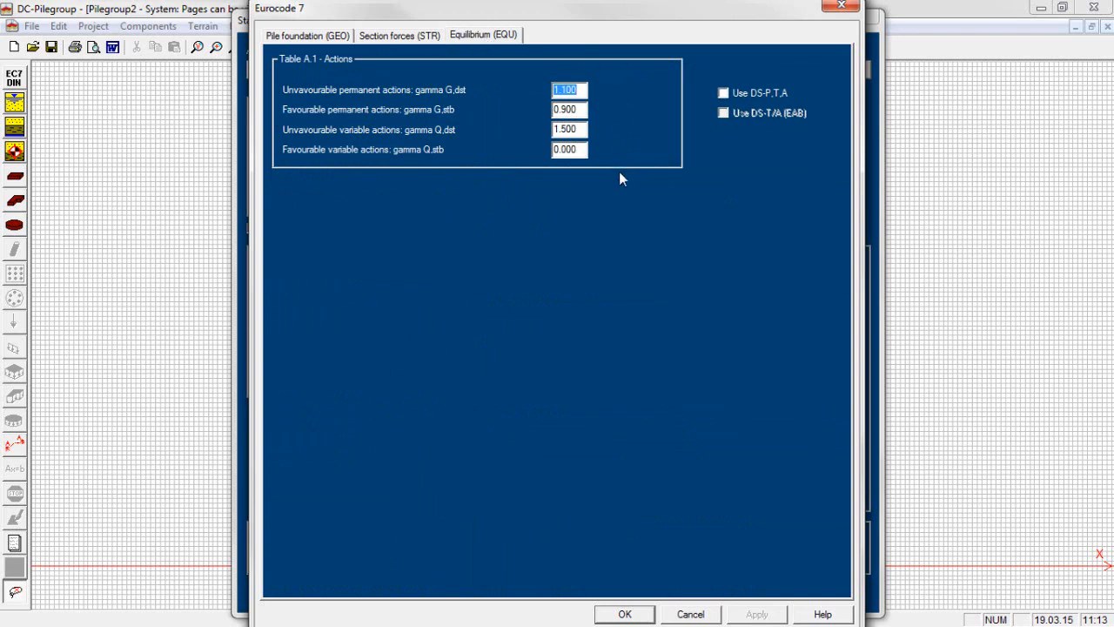
pyautogui.click(625, 614)
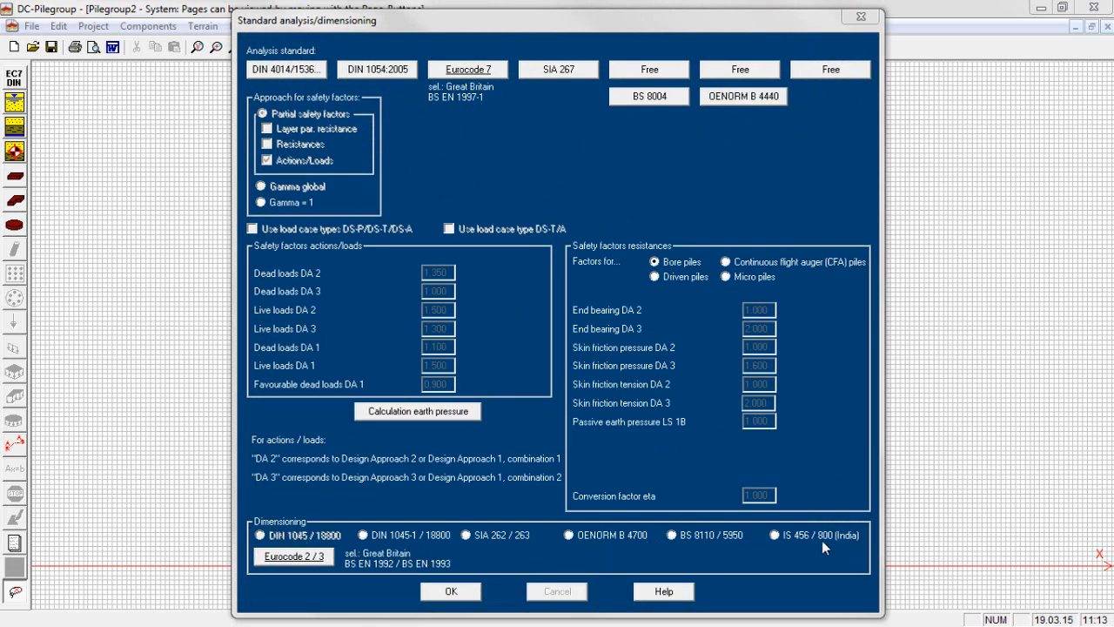
# Review the Eurocode 2 concrete settings including the shear design factors.
pyautogui.click(293, 556)
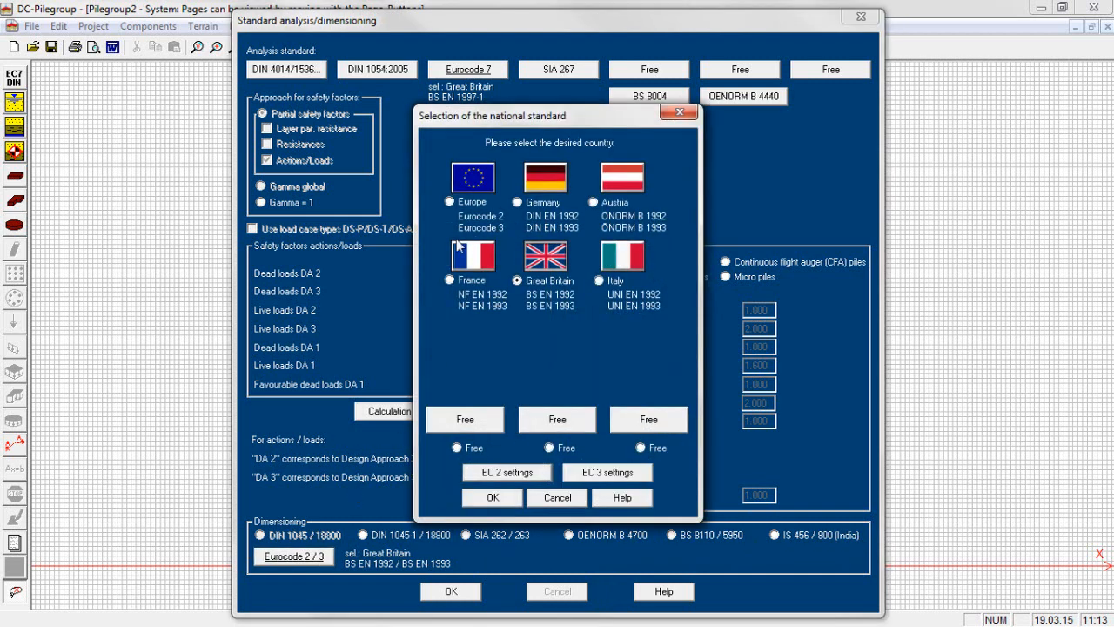
pyautogui.click(508, 472)
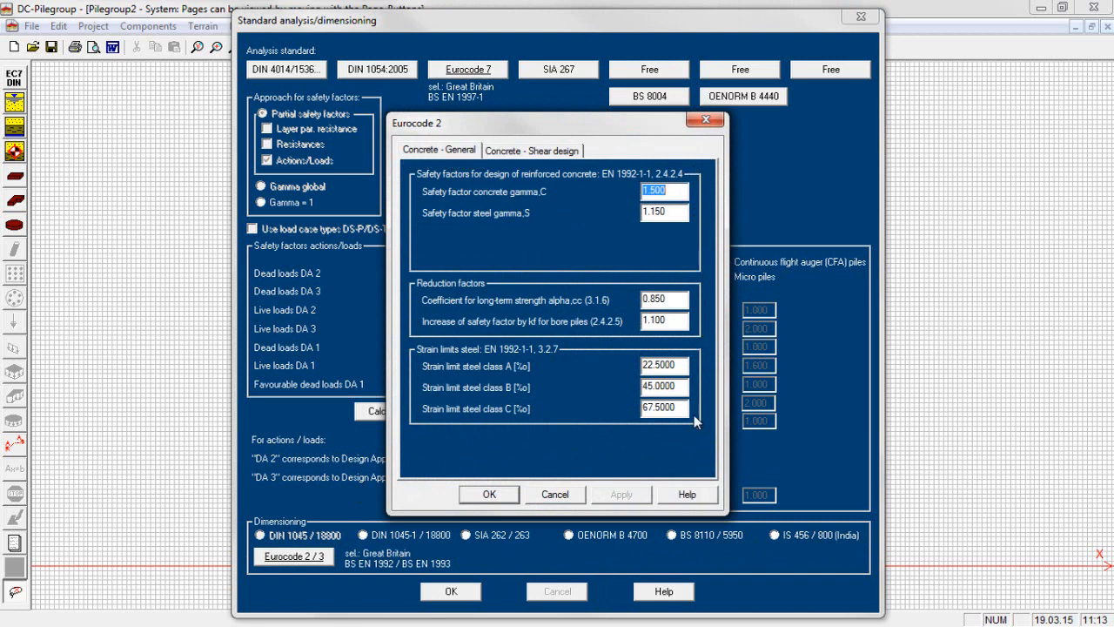
pyautogui.click(529, 151)
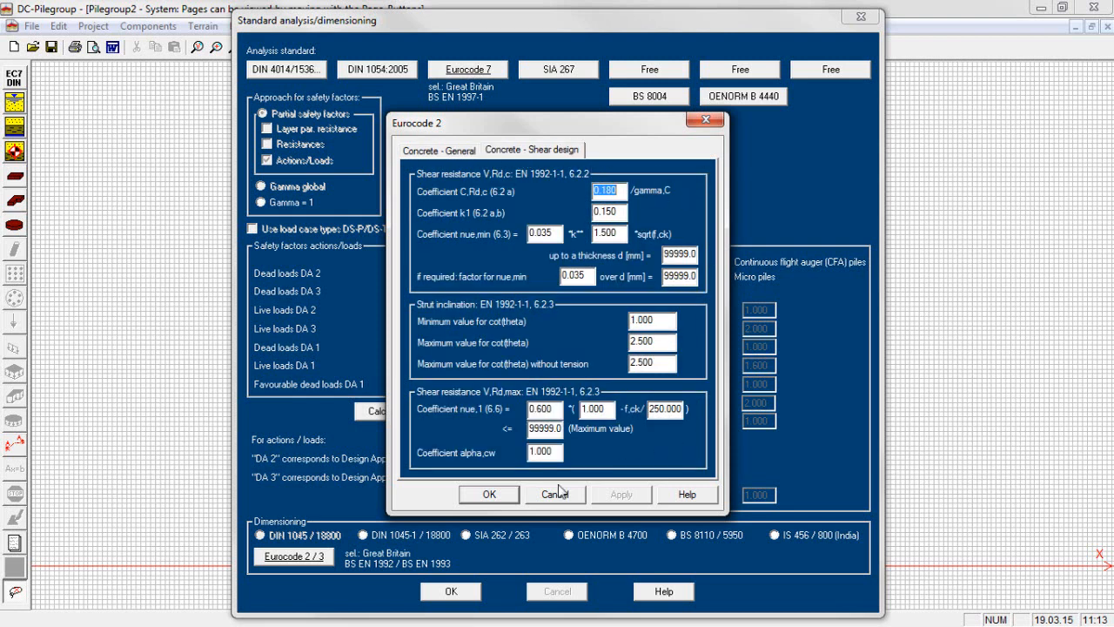
pyautogui.click(489, 494)
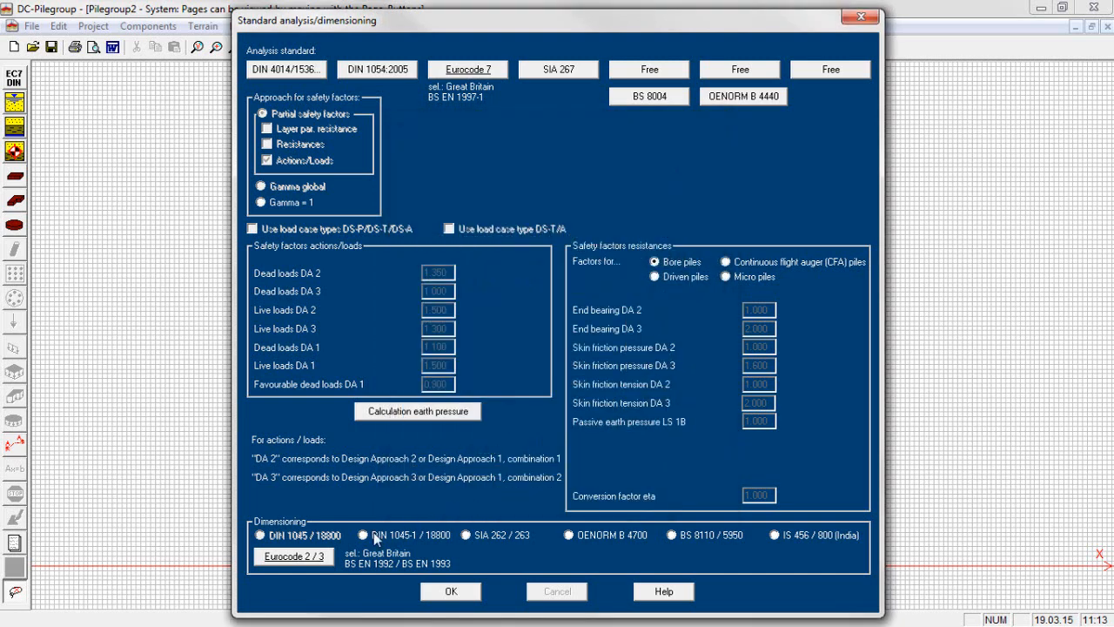
# Review the Eurocode 3 steel settings and accept the analysis standard.
pyautogui.click(294, 557)
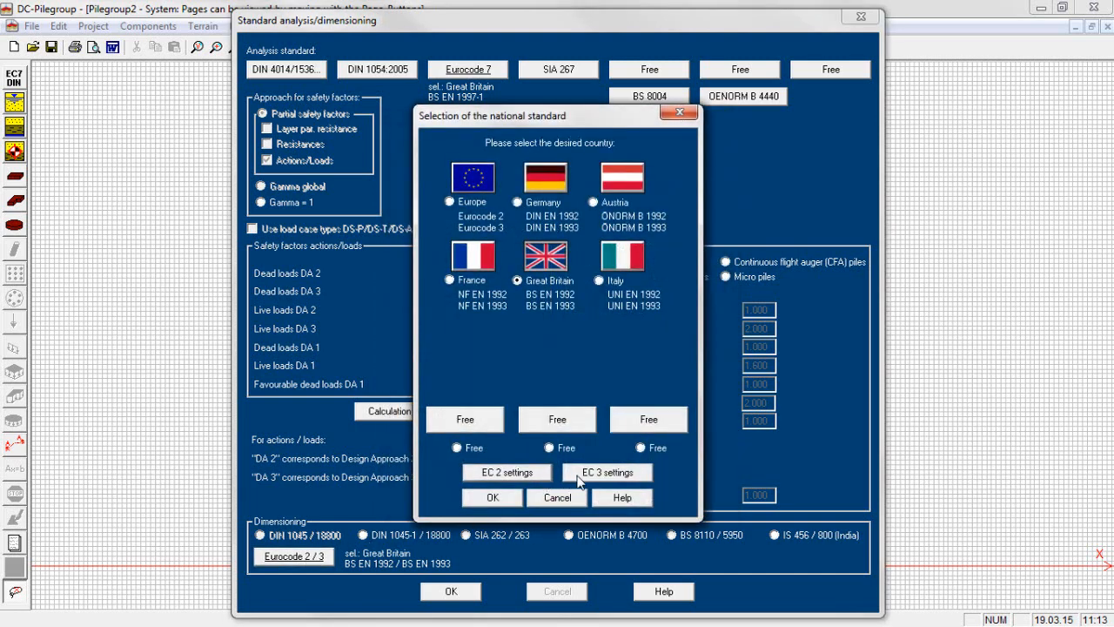
pyautogui.click(617, 472)
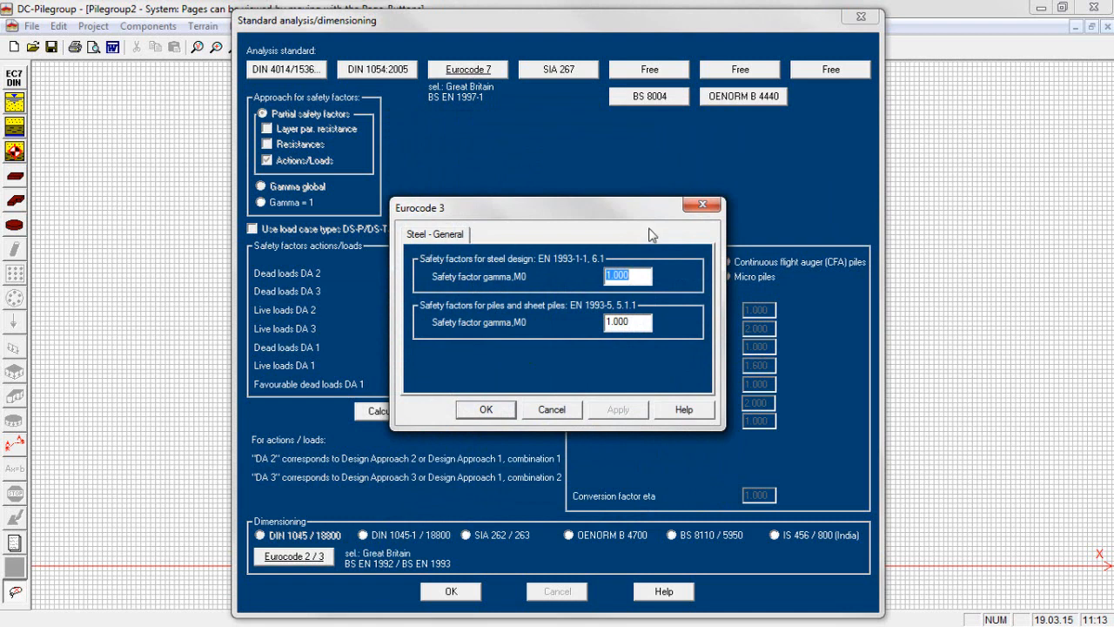
pyautogui.click(485, 409)
pyautogui.click(452, 591)
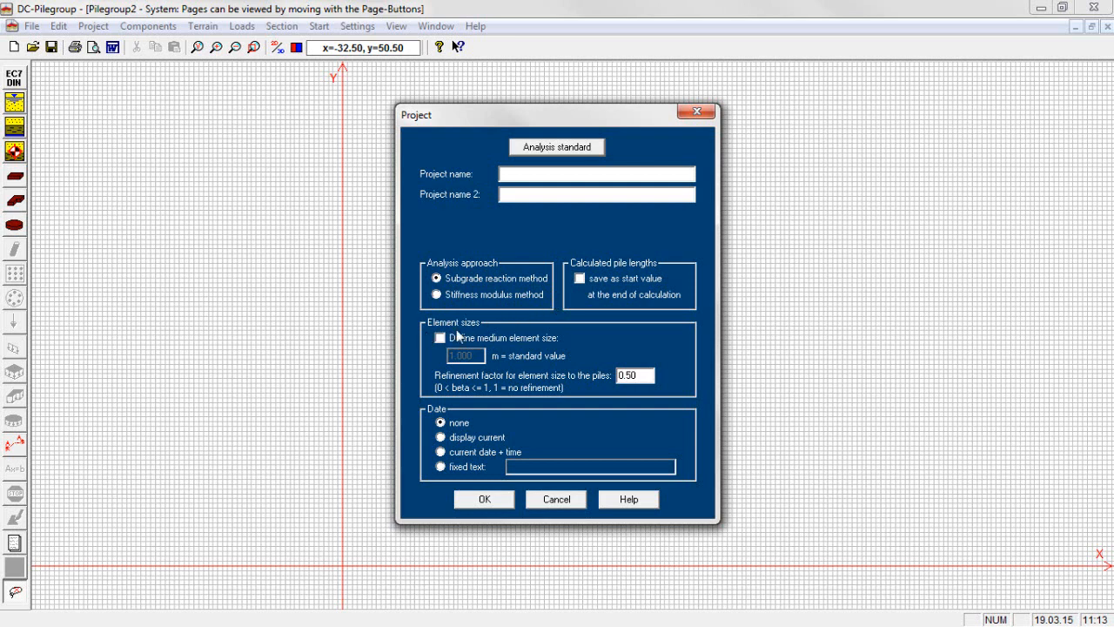
# Enable a user-defined medium element size of 1.000 m with refinement factor 0.50.
pyautogui.click(439, 338)
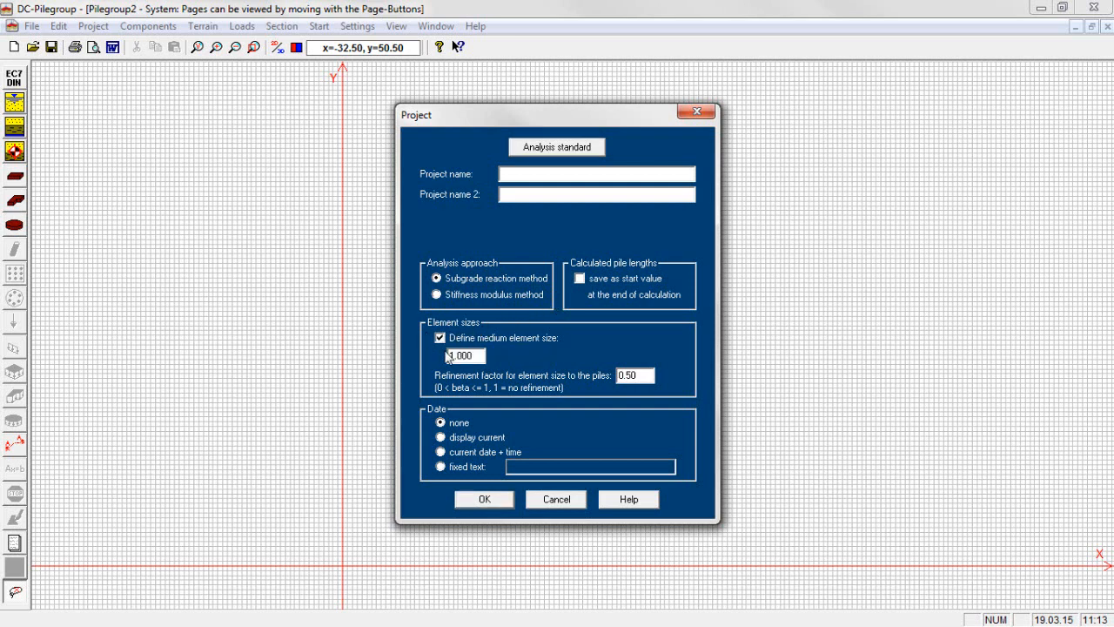
pyautogui.click(482, 355)
pyautogui.moveTo(481, 355); pyautogui.dragTo(433, 356)
pyautogui.click(427, 390)
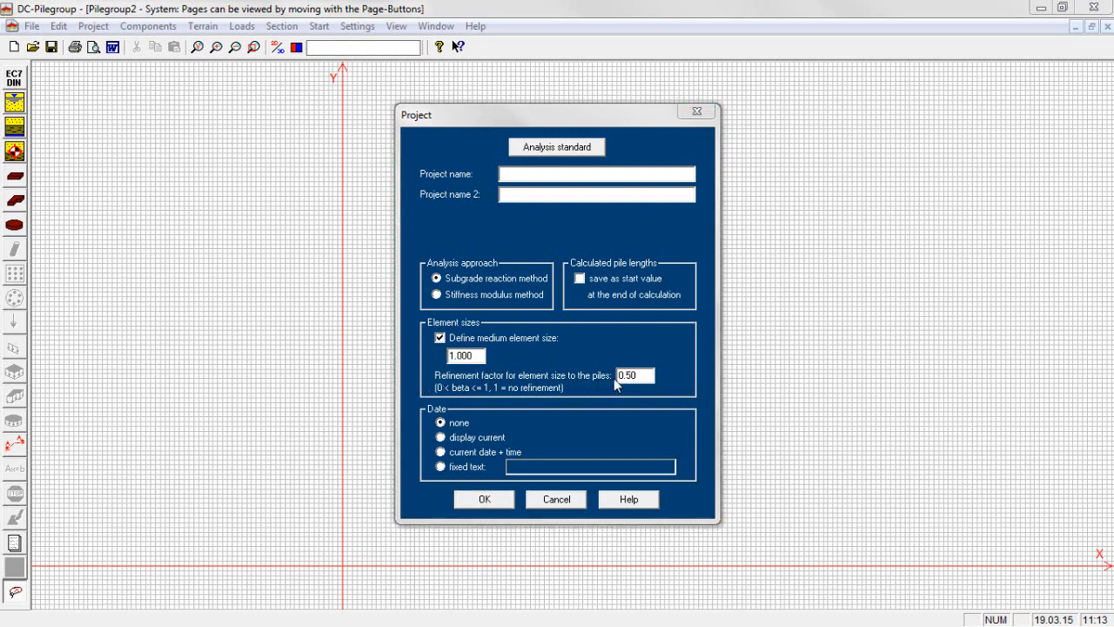
pyautogui.moveTo(644, 375); pyautogui.dragTo(609, 375)
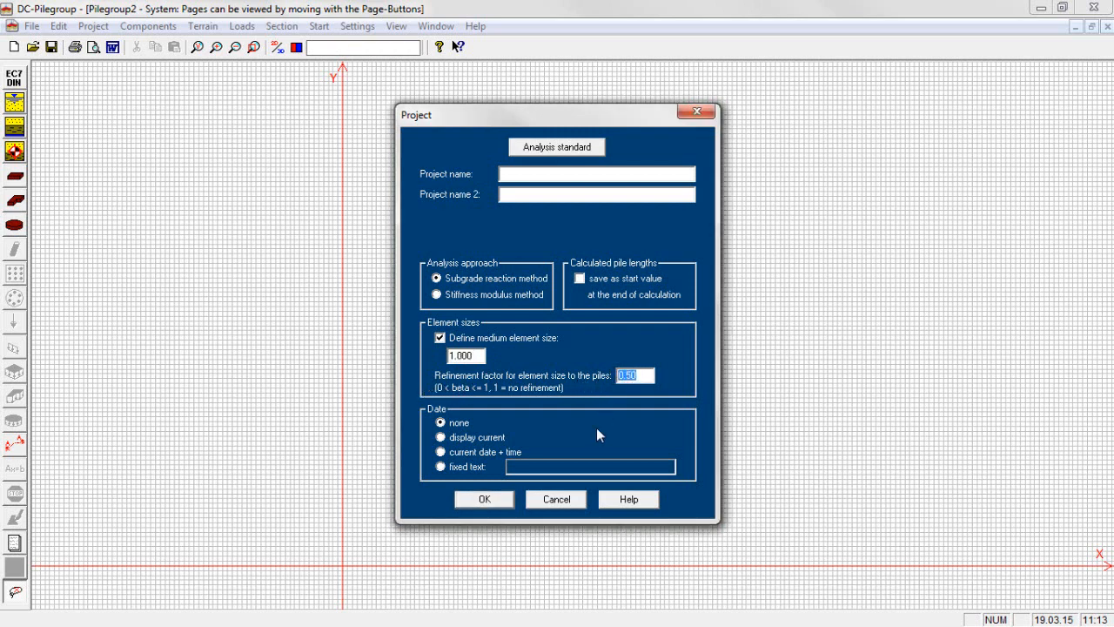
pyautogui.click(487, 501)
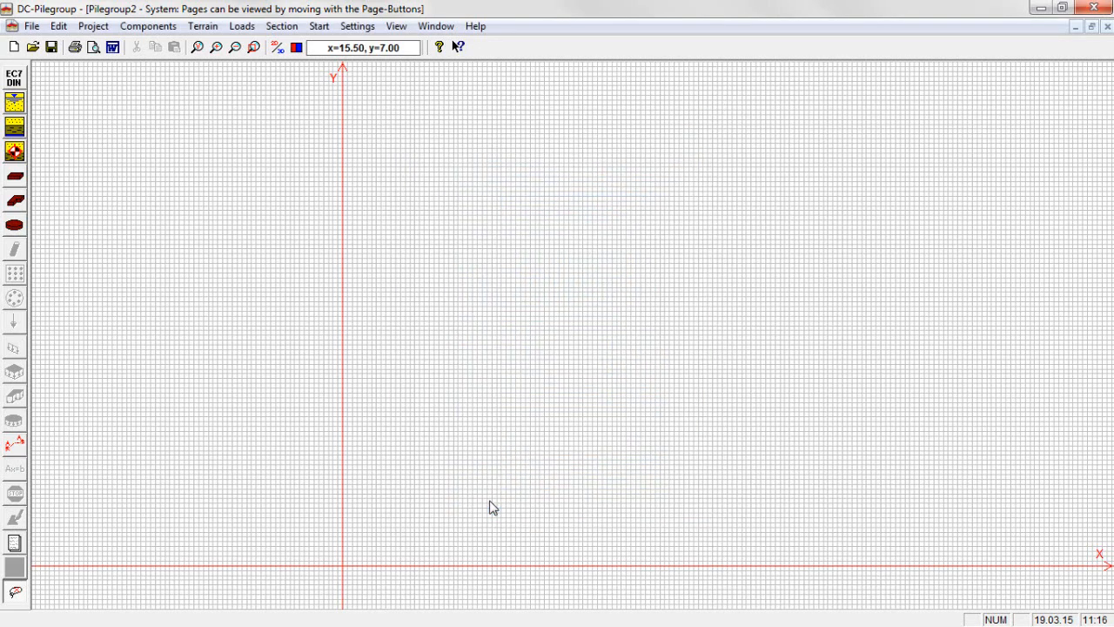
pyautogui.click(357, 25)
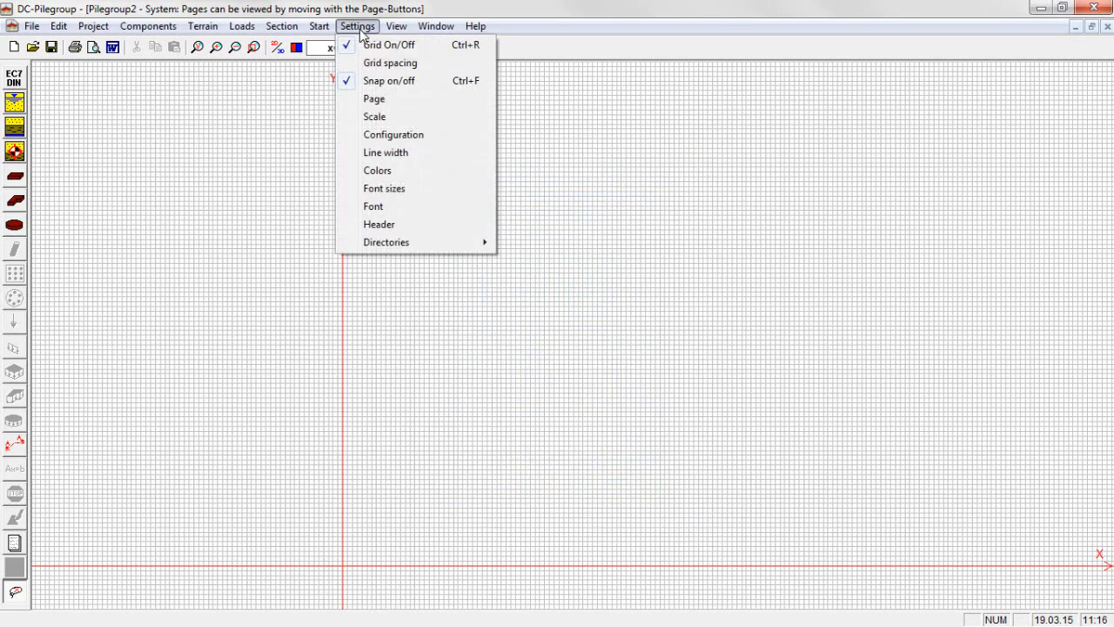
pyautogui.click(392, 134)
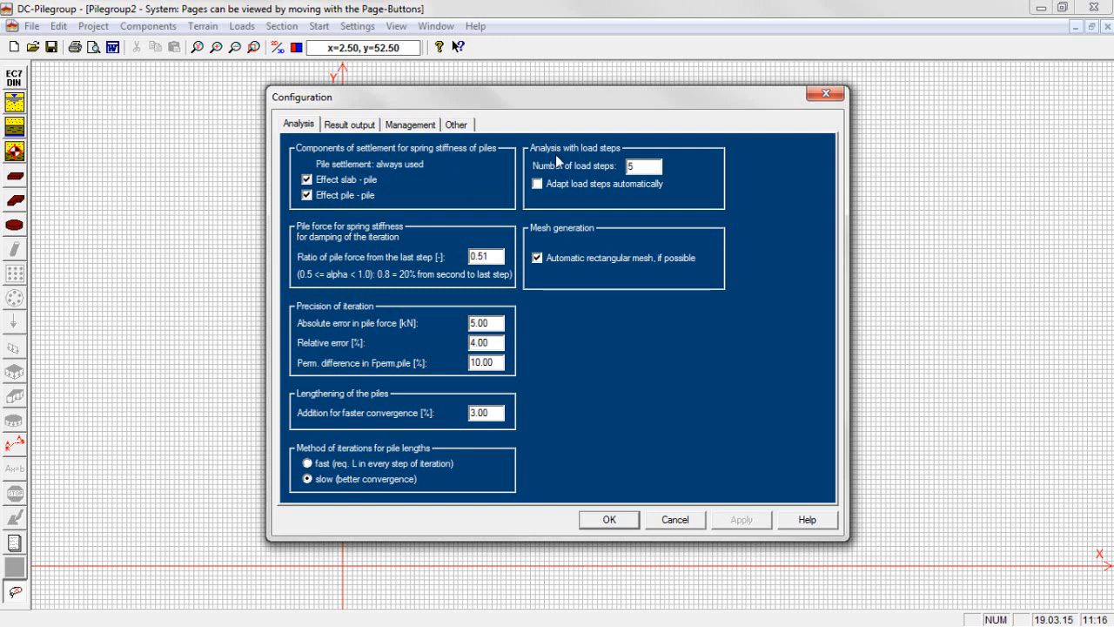
pyautogui.moveTo(642, 167); pyautogui.dragTo(625, 166)
pyautogui.click(608, 519)
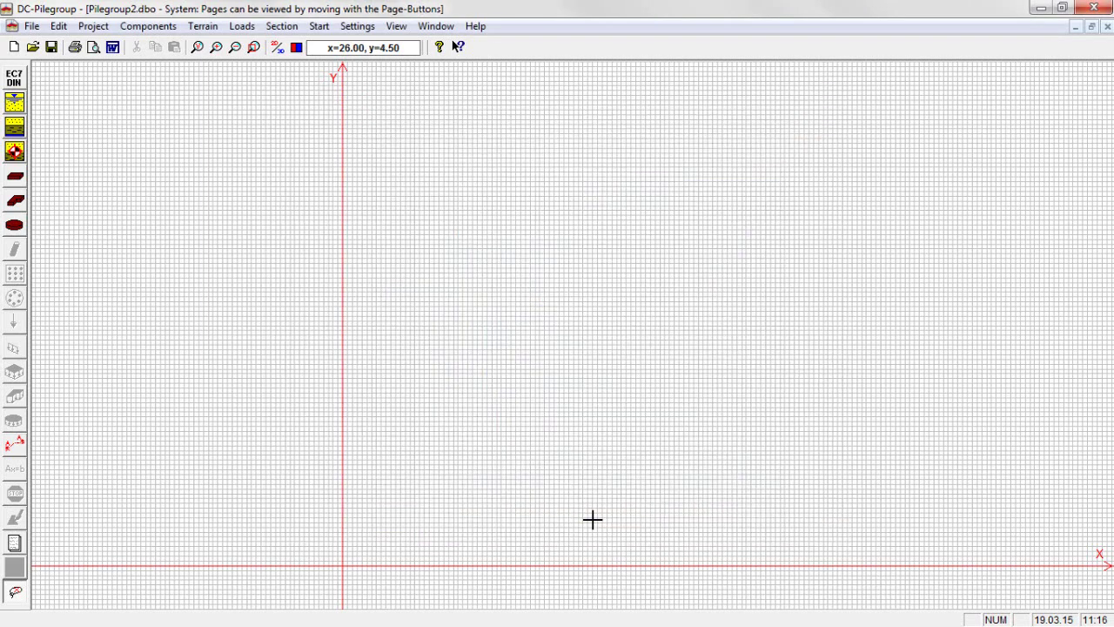
# Set the Clay layer's bottom depth to 30 m and mark it cohesive.
pyautogui.click(15, 127)
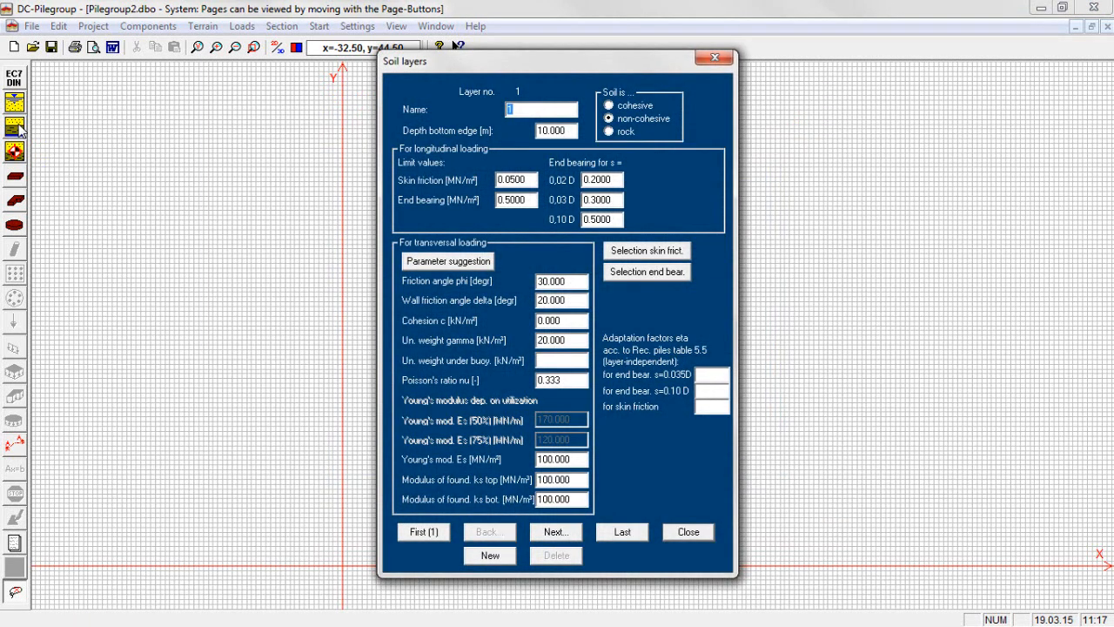
pyautogui.write('Clay')
pyautogui.doubleClick(553, 130)
pyautogui.write('30')
pyautogui.click(609, 106)
# Pick skin friction 0.065 and end bearing 0.75/0.90/1.50 from the cohesive soil tables.
pyautogui.click(645, 251)
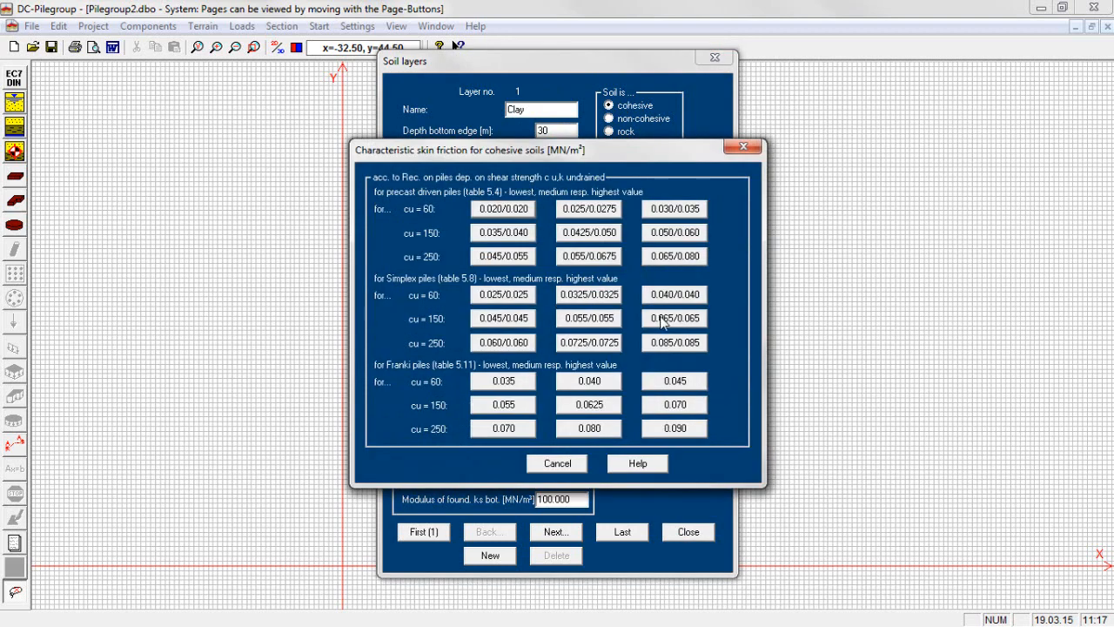
pyautogui.click(674, 318)
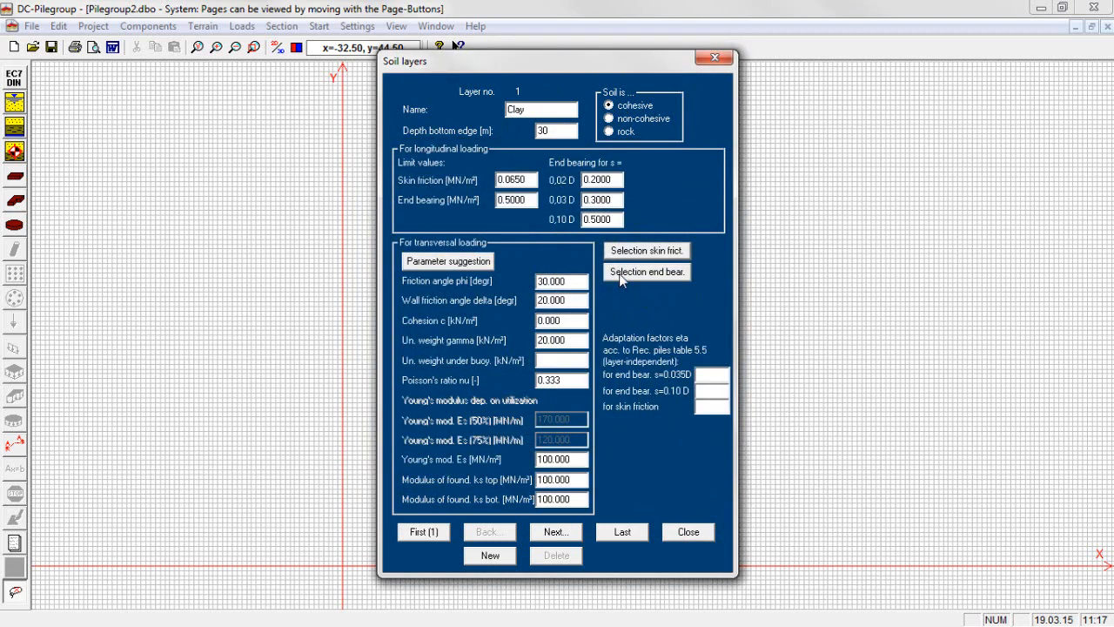
pyautogui.click(646, 272)
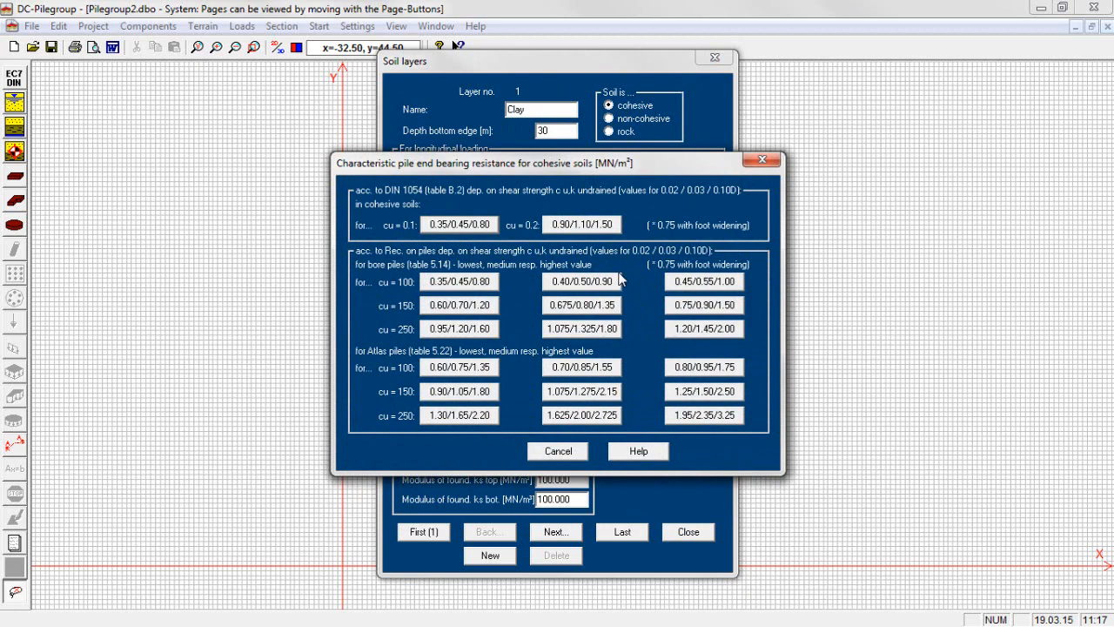
pyautogui.click(703, 304)
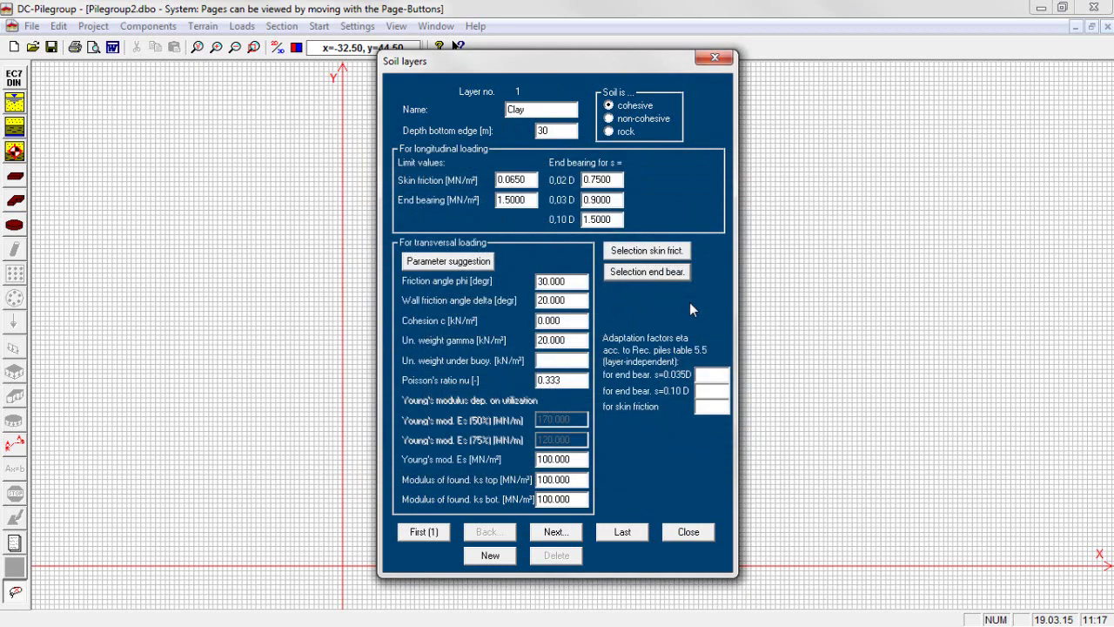
# Apply the suggested Clay,rigid parameters to the soil layer.
pyautogui.click(450, 264)
pyautogui.click(536, 249)
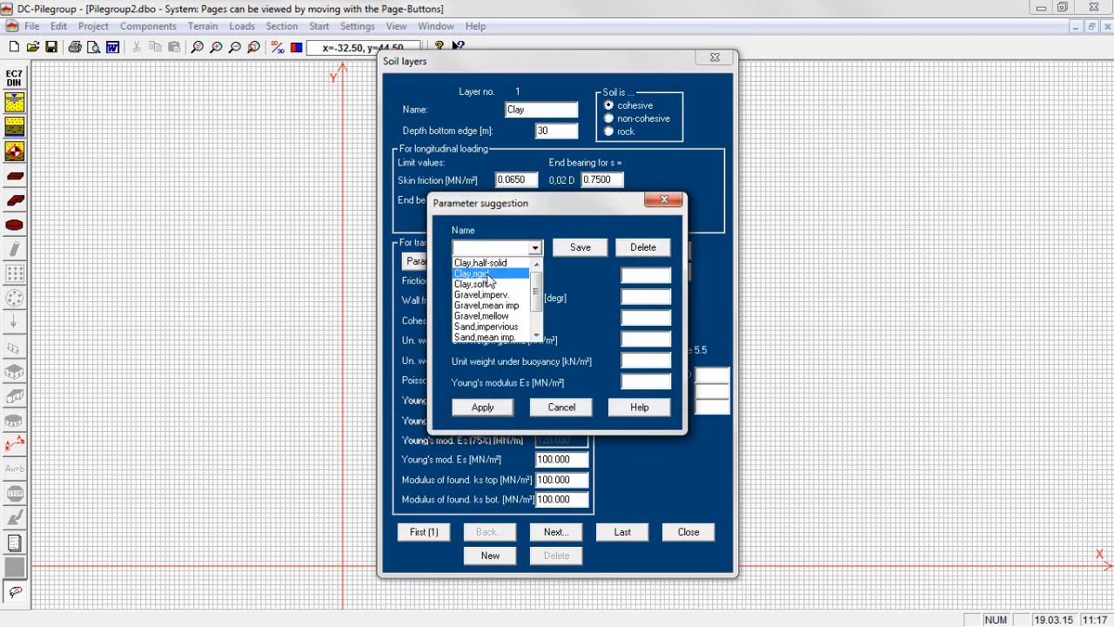
pyautogui.click(473, 273)
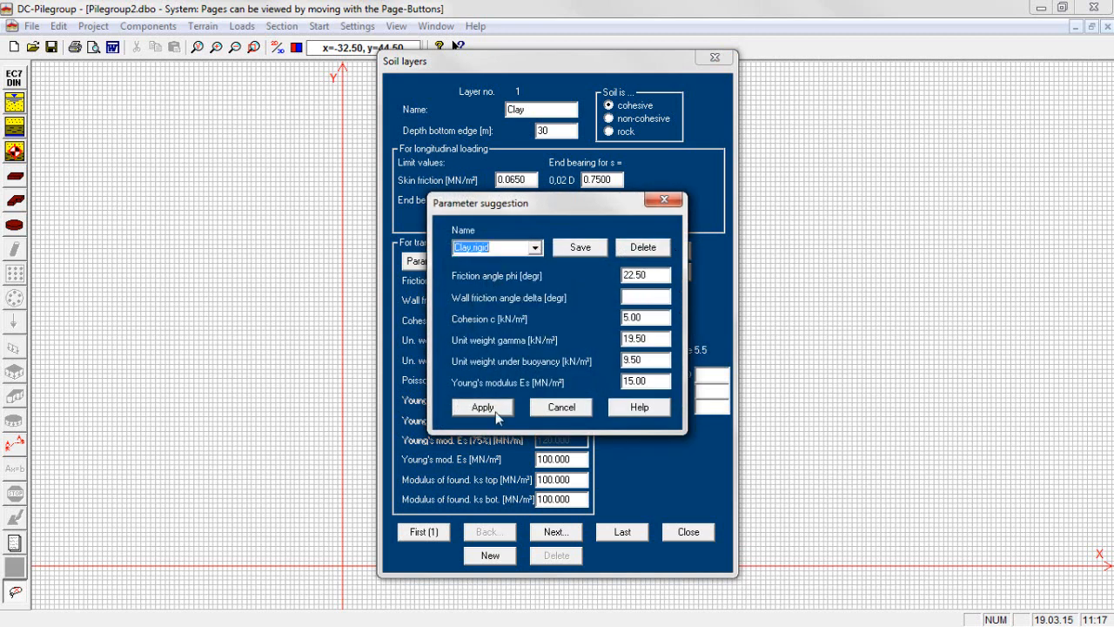
pyautogui.click(483, 407)
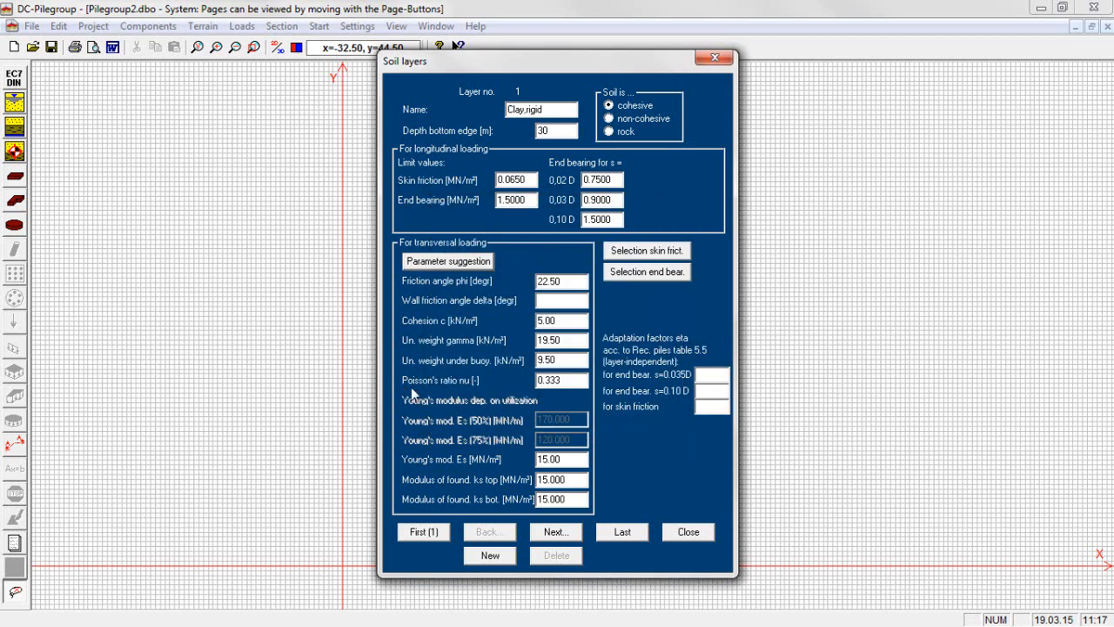
# Check Poisson's ratio and Young's modulus 15.00, then close the soil layer settings.
pyautogui.doubleClick(575, 380)
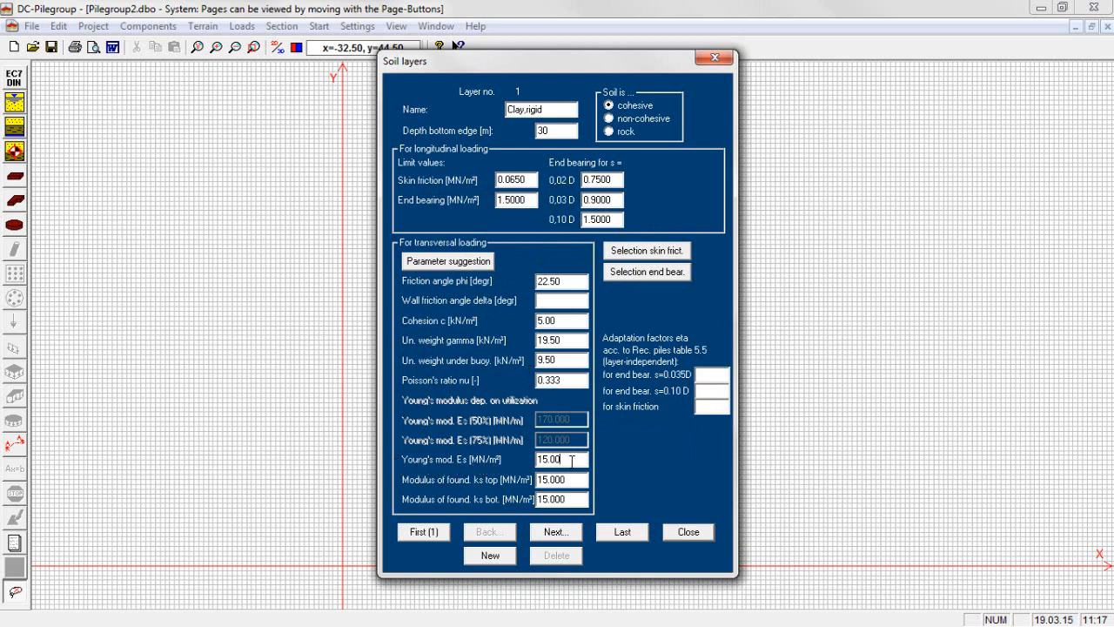
pyautogui.moveTo(572, 459); pyautogui.dragTo(524, 459)
pyautogui.click(688, 532)
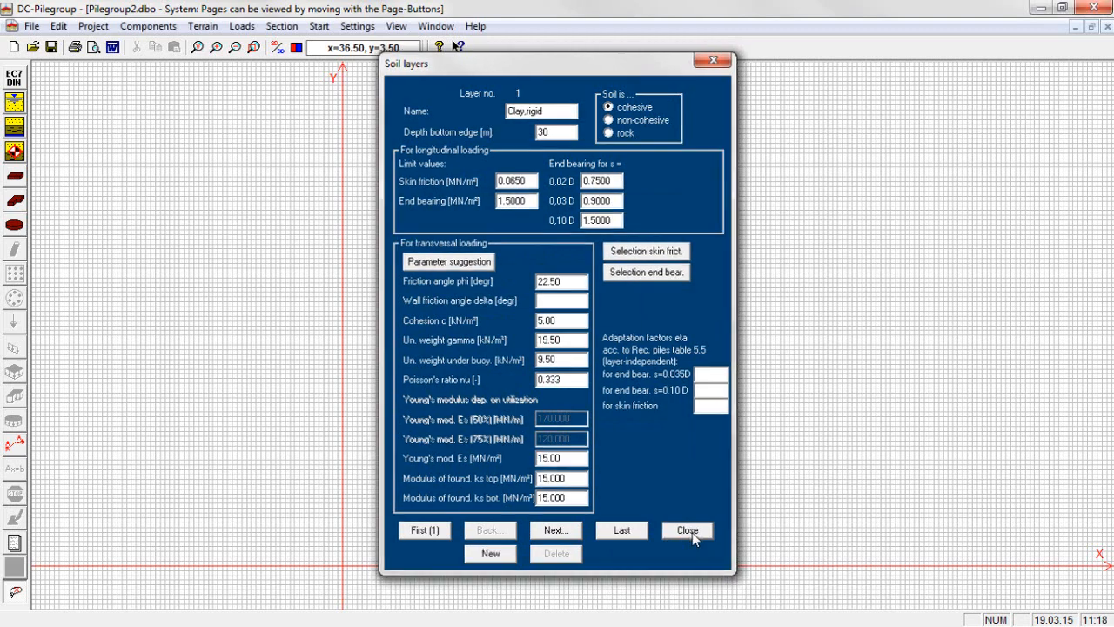
pyautogui.click(687, 531)
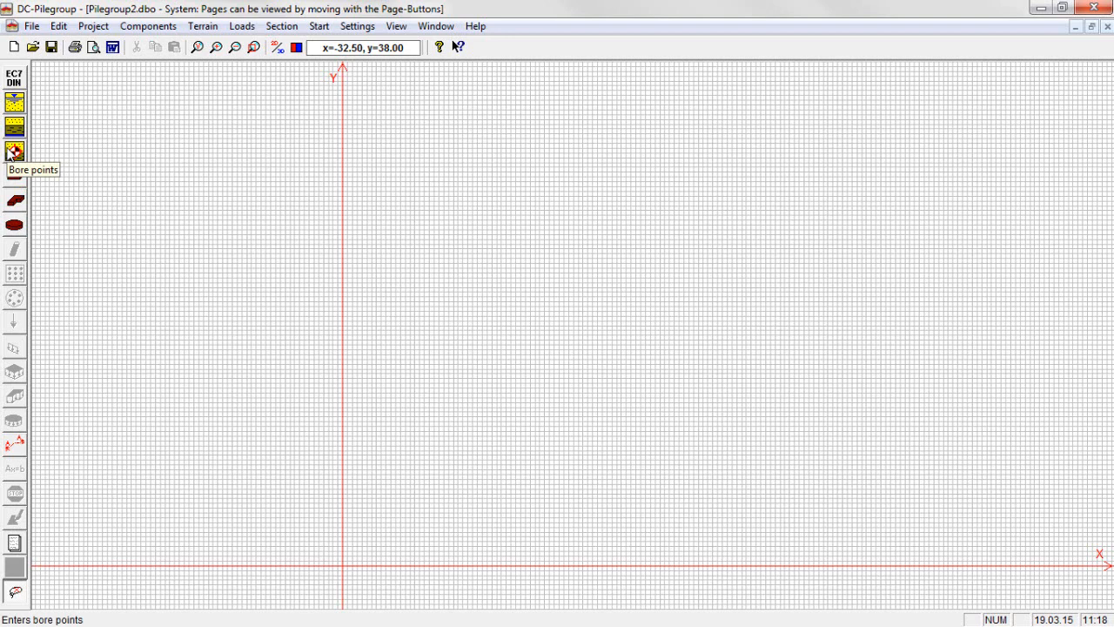
# Draw the polygonal slab through (0,0), (0,28), (30,28), (30,15), (16.5,15), (16.5,0) and back to origin.
pyautogui.click(14, 150)
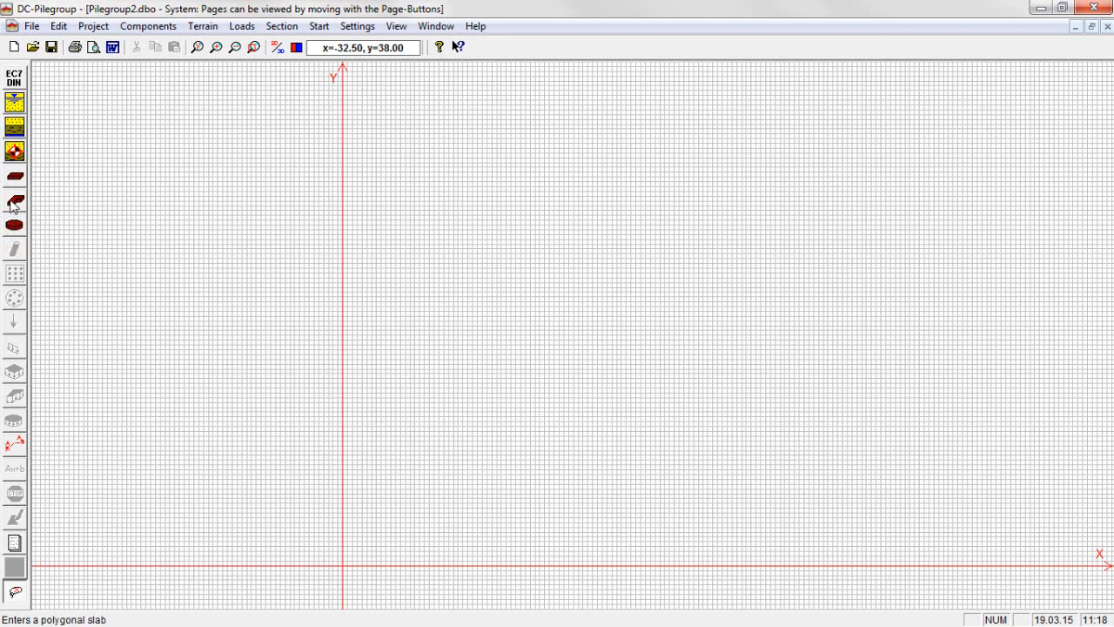
pyautogui.click(17, 202)
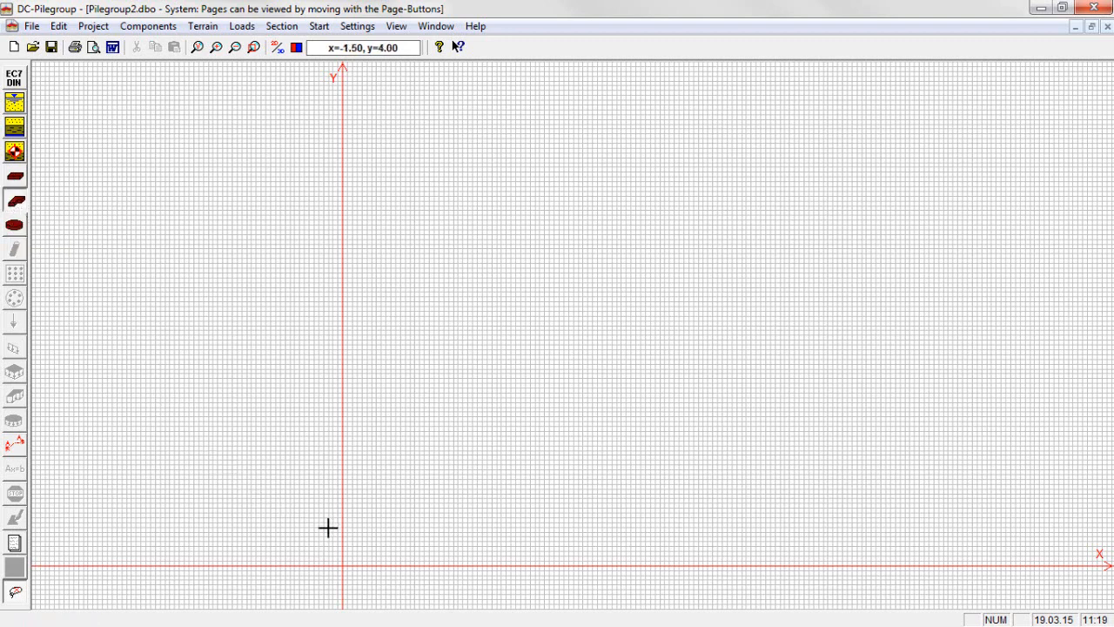
pyautogui.click(341, 566)
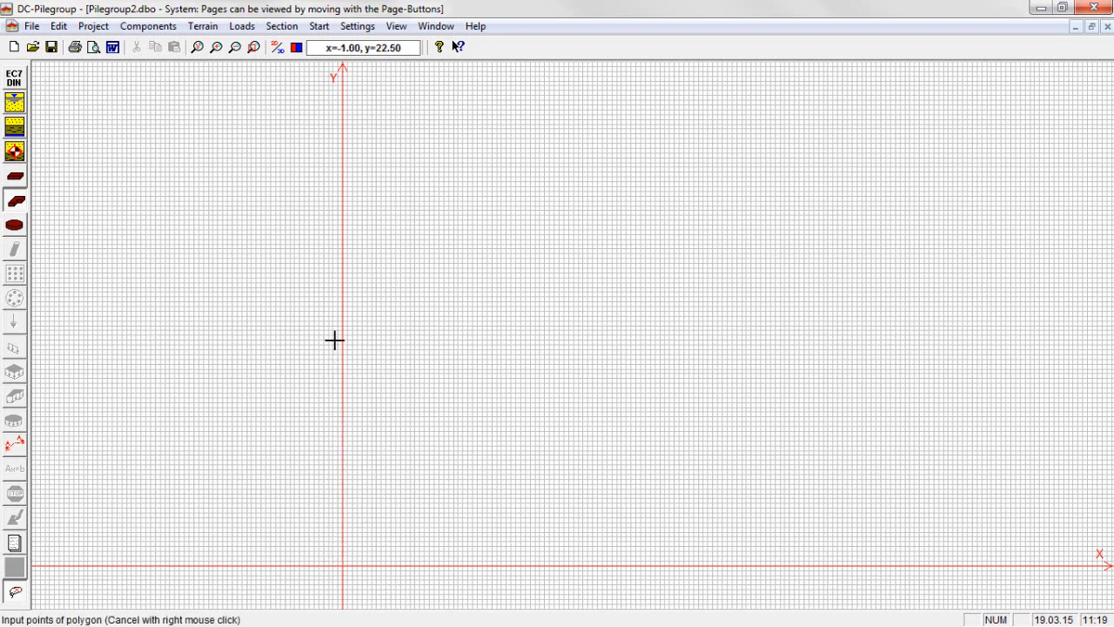
pyautogui.click(339, 296)
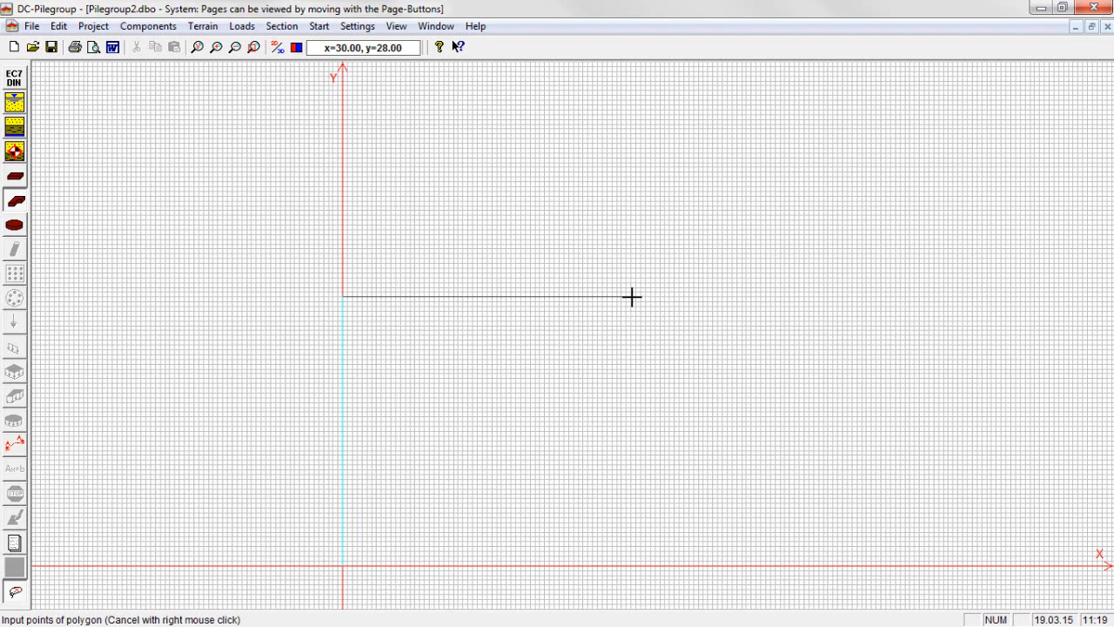
pyautogui.click(632, 297)
pyautogui.click(629, 422)
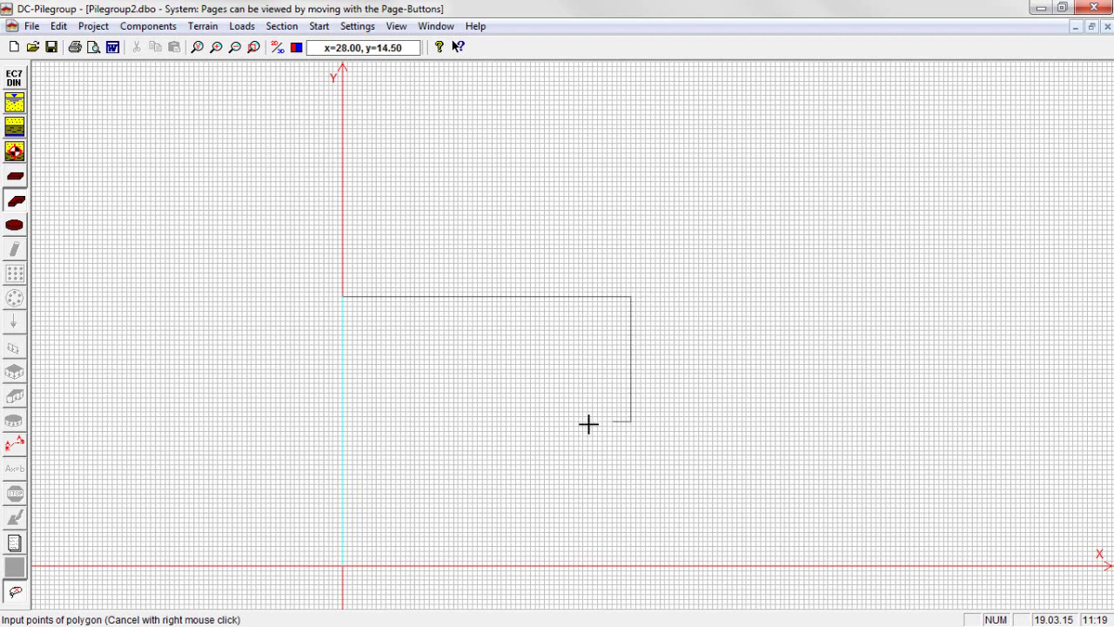
pyautogui.click(505, 420)
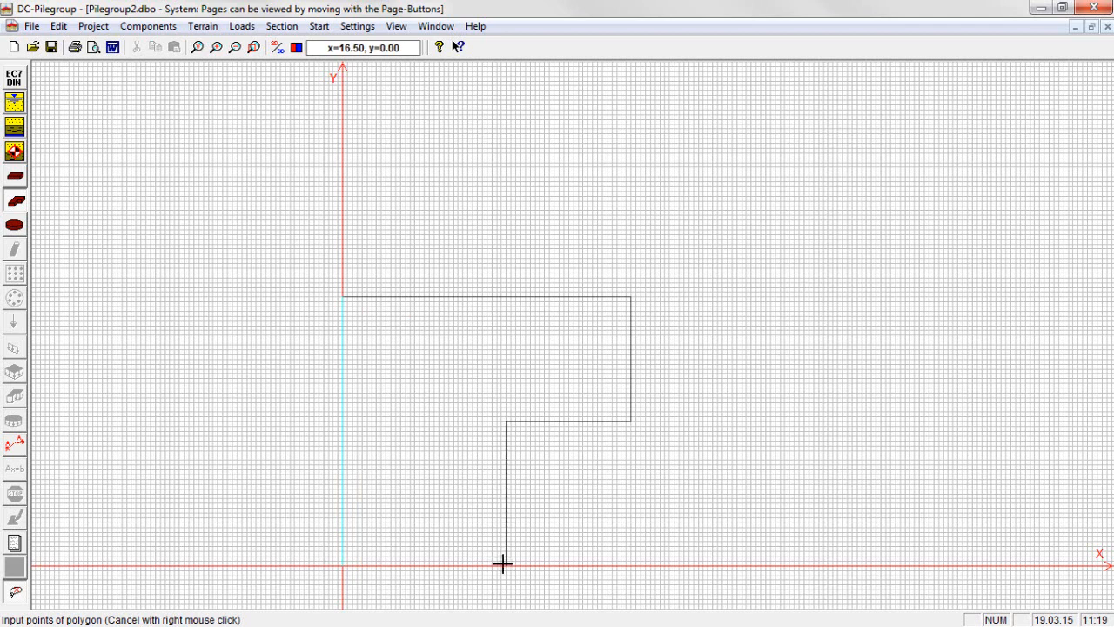
pyautogui.click(503, 565)
pyautogui.click(342, 567)
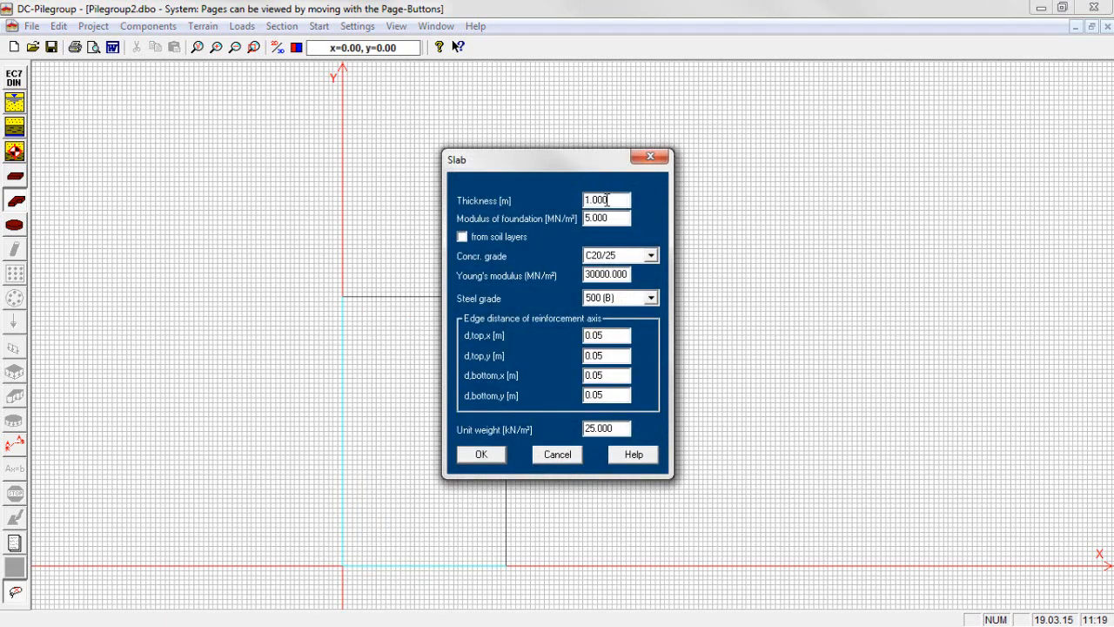
# Create the slab with foundation modulus 0.4, C20/25 concrete, steel 500 (B) and unit weight 25.000.
pyautogui.doubleClick(615, 217)
pyautogui.write('0.')
pyautogui.write('4')
pyautogui.click(651, 256)
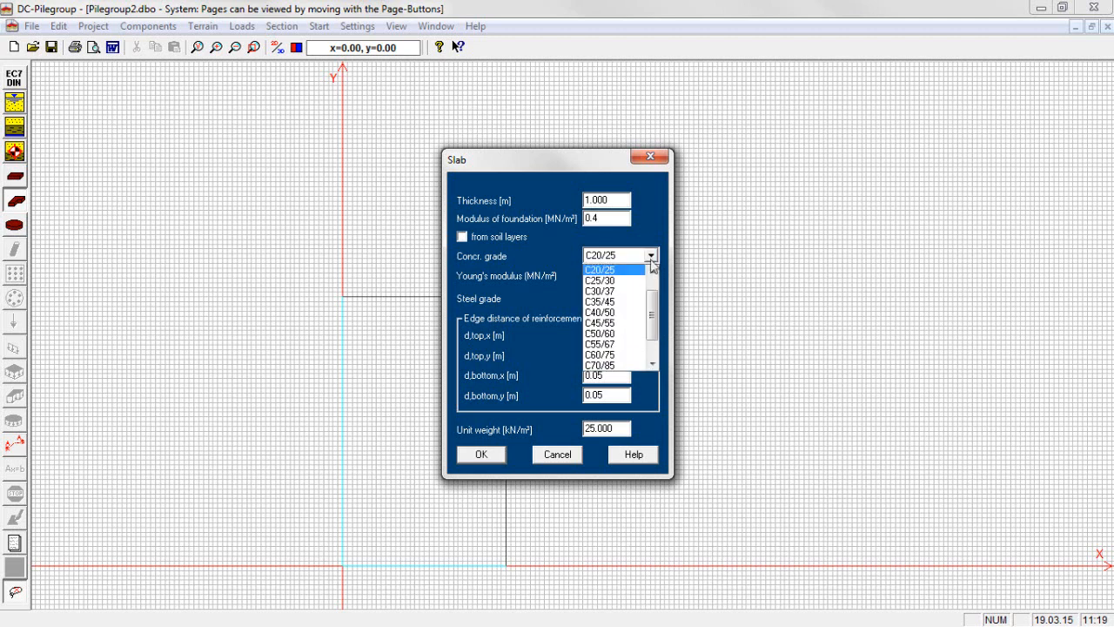
pyautogui.click(609, 270)
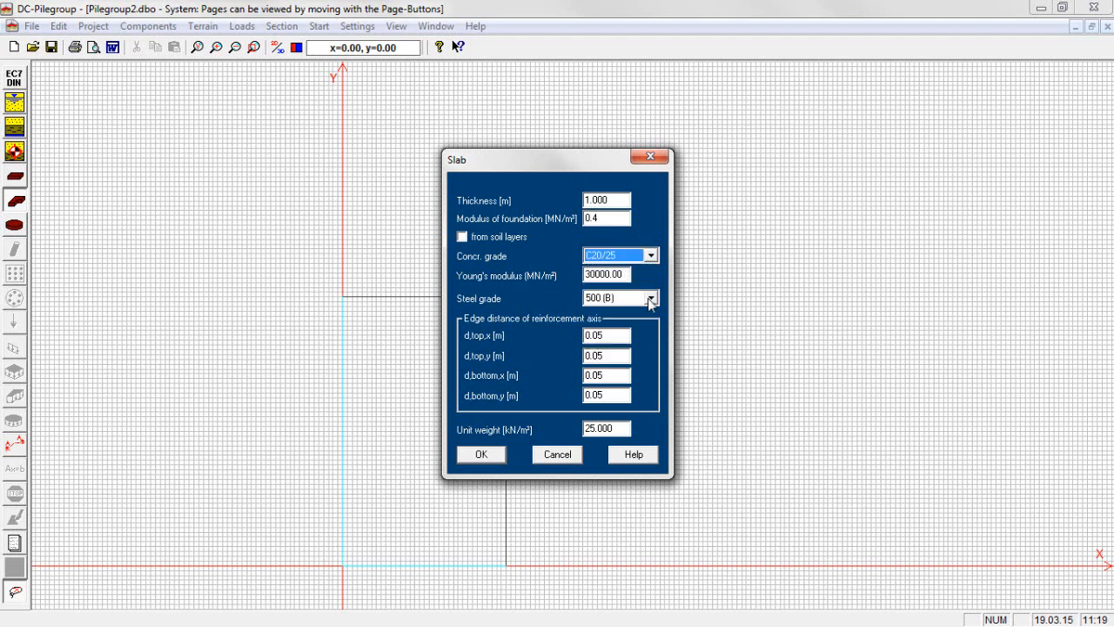
pyautogui.click(651, 298)
pyautogui.click(605, 323)
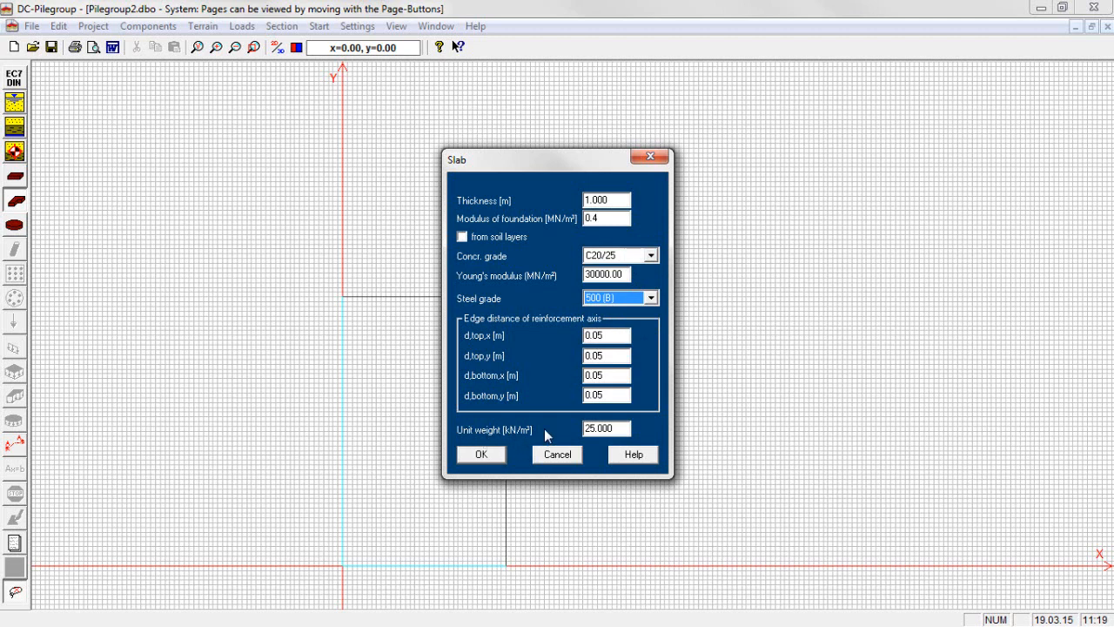
pyautogui.doubleClick(611, 429)
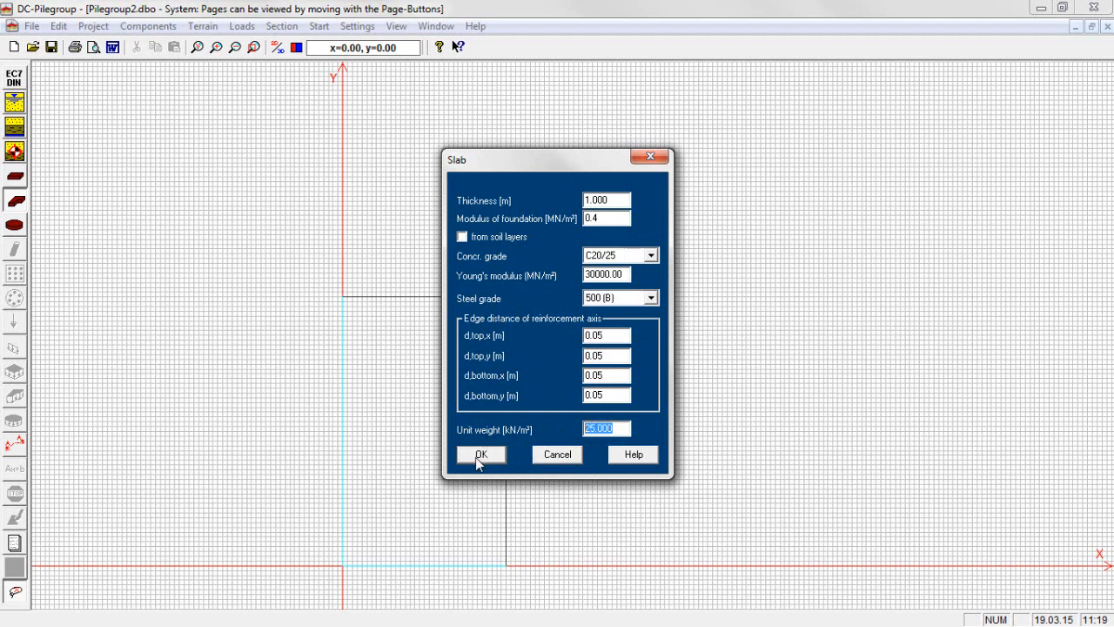
pyautogui.click(480, 455)
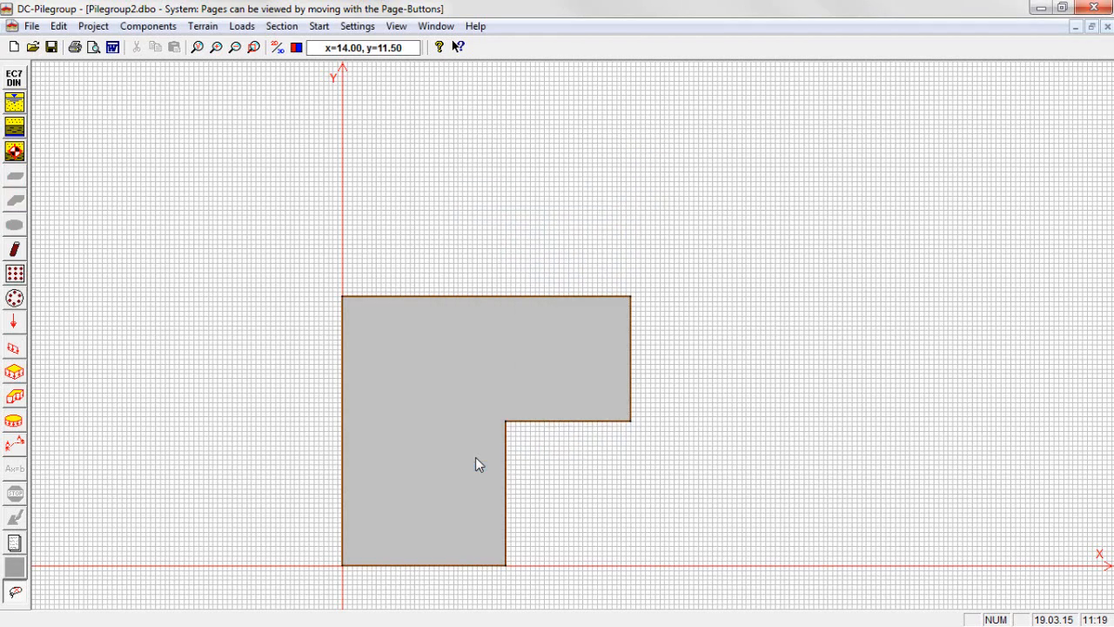
# Lay out a 24 m by 9 m pile grid over the upper arm with 6 piles along the base line.
pyautogui.click(198, 47)
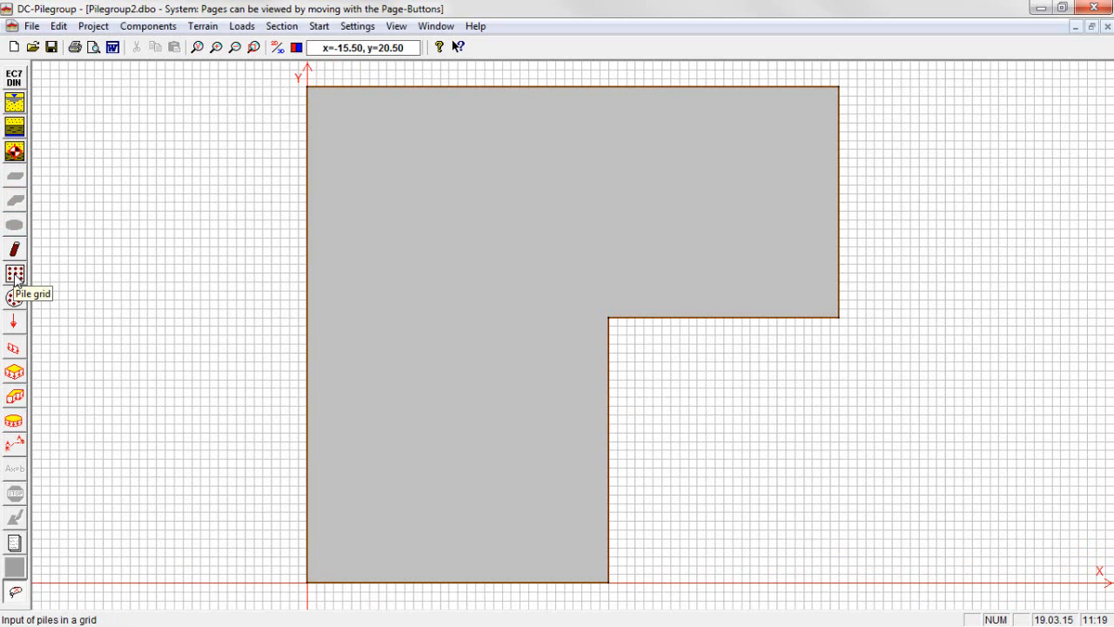
pyautogui.click(16, 275)
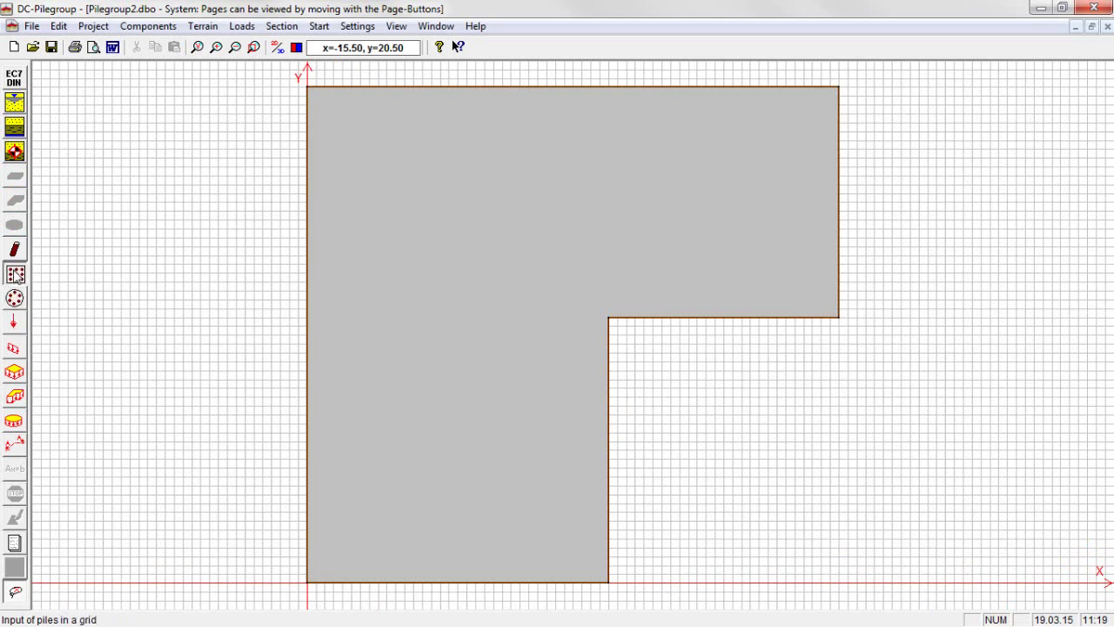
pyautogui.click(358, 126)
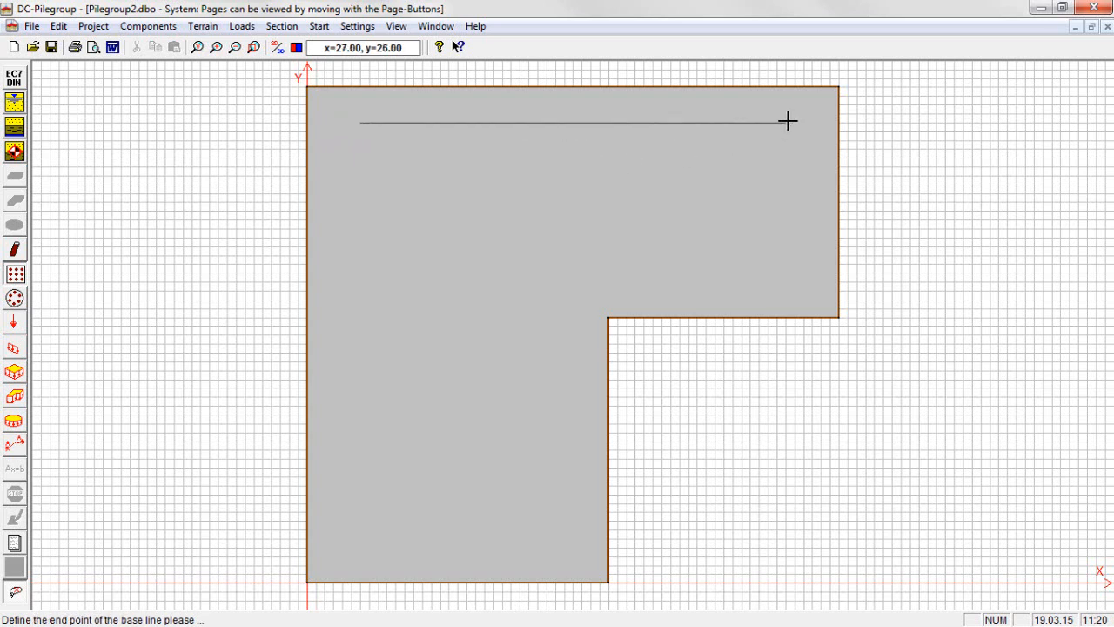
pyautogui.click(786, 122)
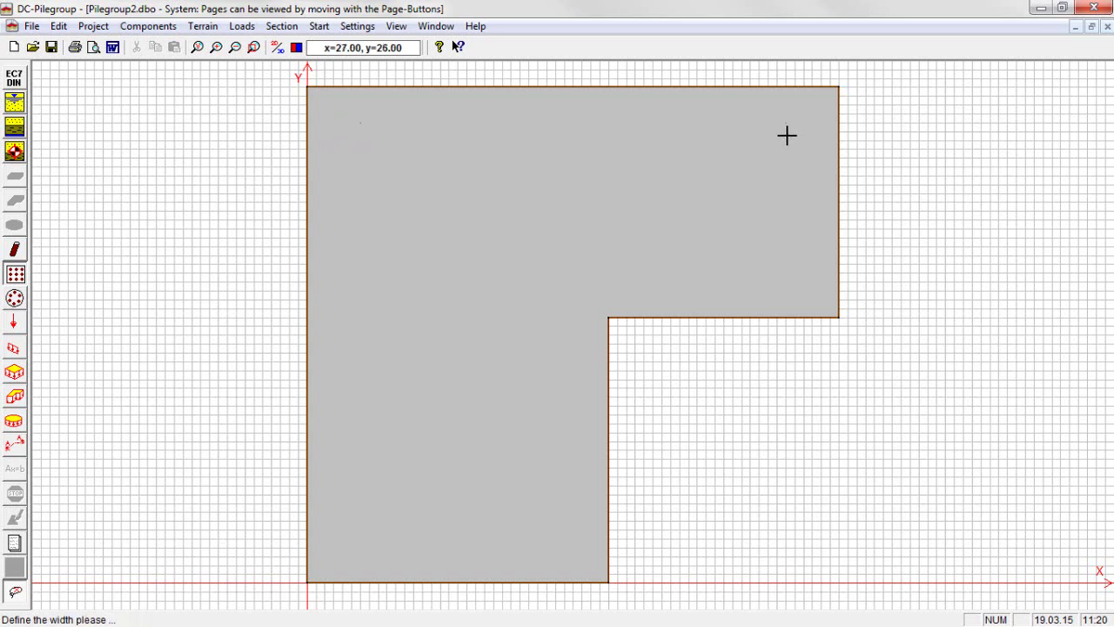
pyautogui.click(788, 284)
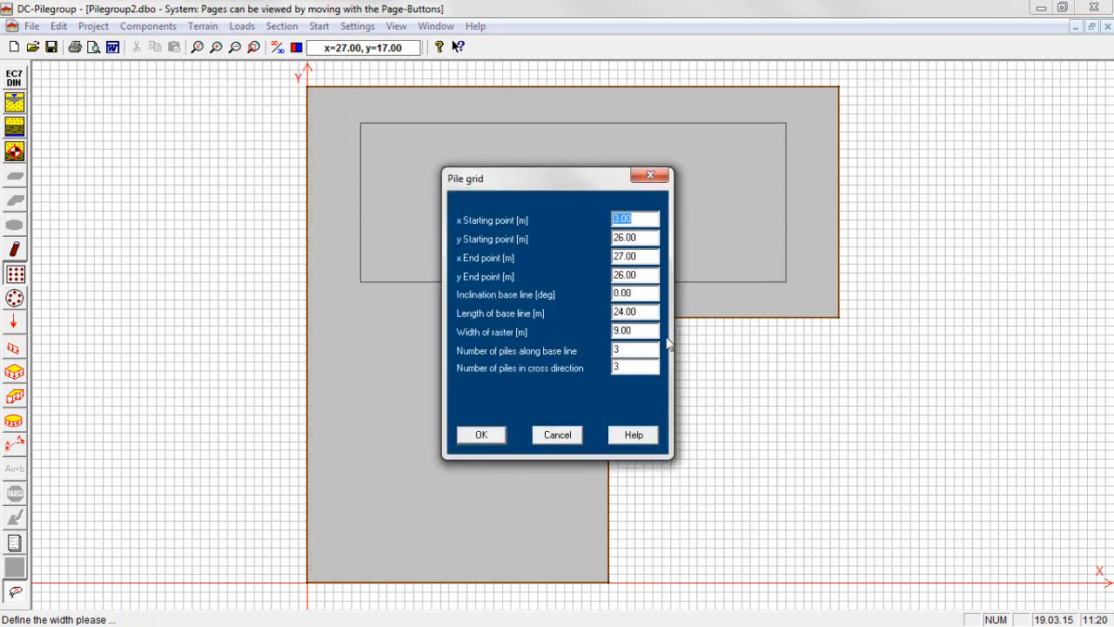
pyautogui.click(636, 349)
pyautogui.write('6')
# Accept the pile grid and set the pile length to 30 m.
pyautogui.click(483, 434)
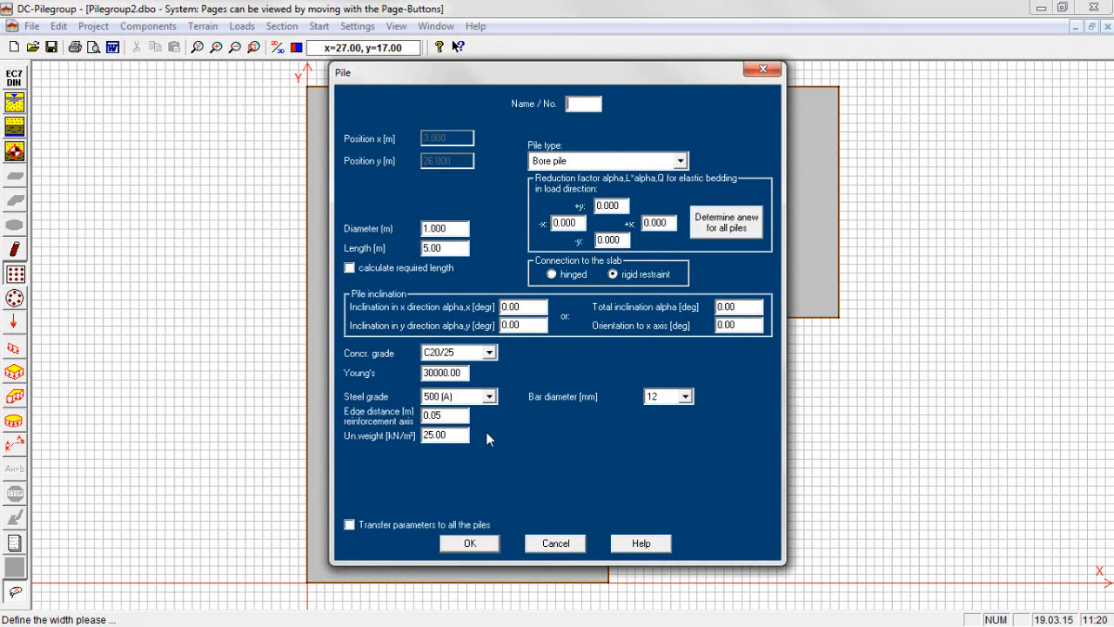
pyautogui.doubleClick(435, 228)
pyautogui.doubleClick(433, 248)
pyautogui.write('30')
# Keep C20/25 concrete and 500 (A) steel and create the 18 bore piles.
pyautogui.click(490, 352)
pyautogui.click(452, 366)
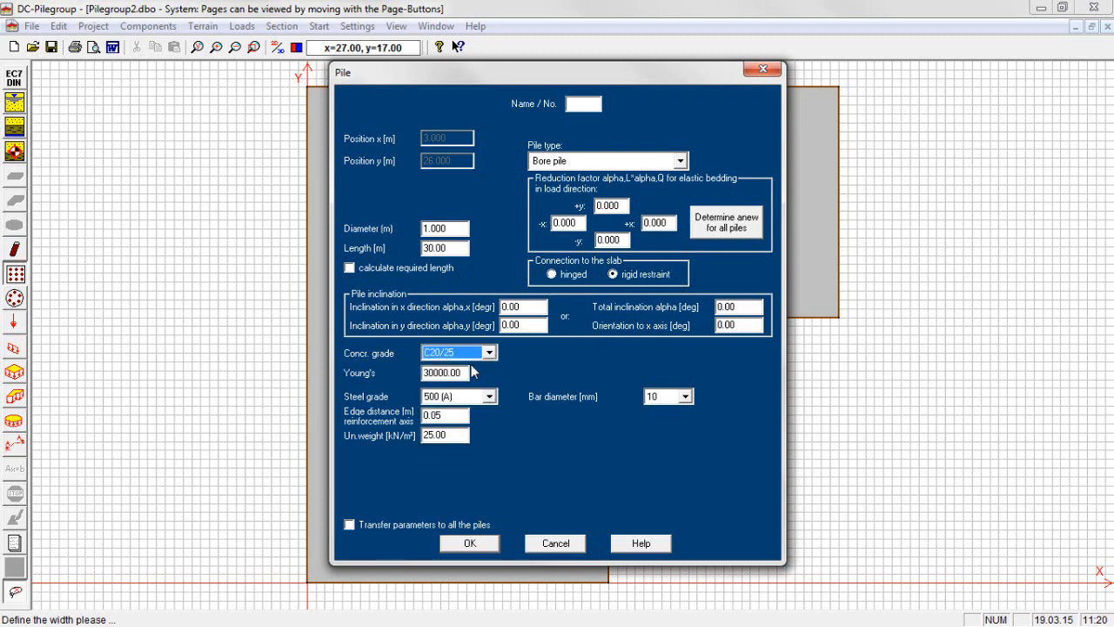
pyautogui.click(490, 397)
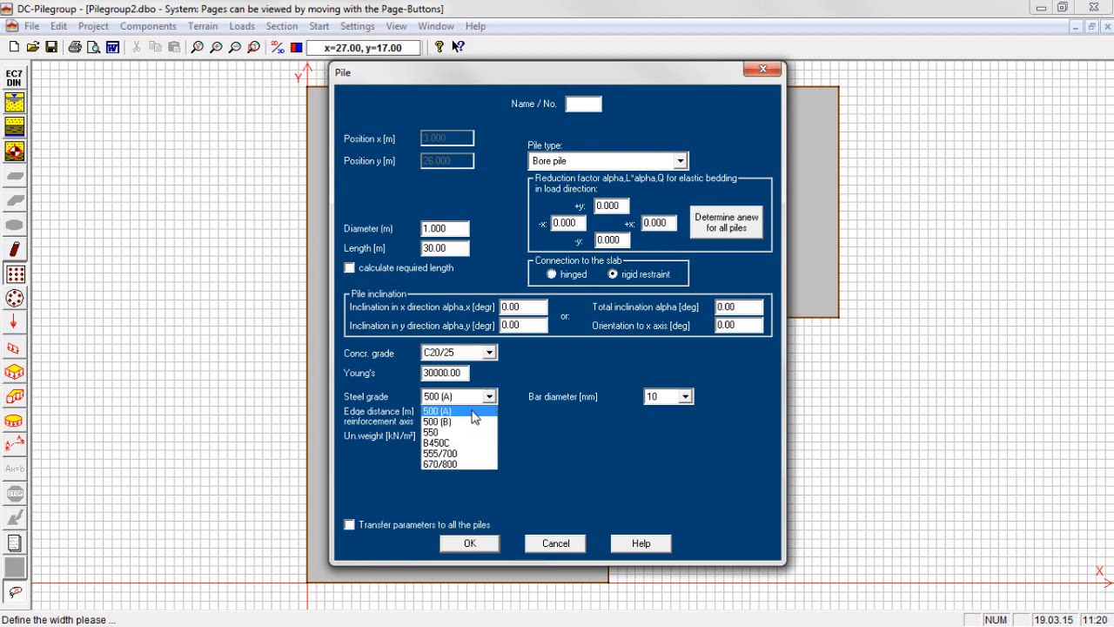
pyautogui.click(453, 411)
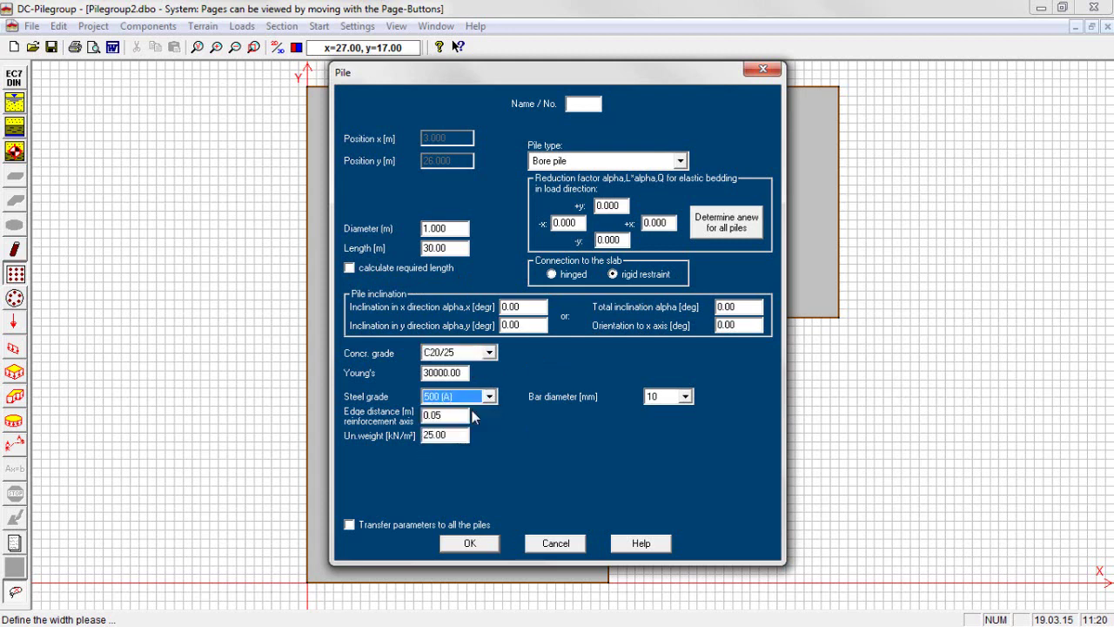
pyautogui.click(469, 543)
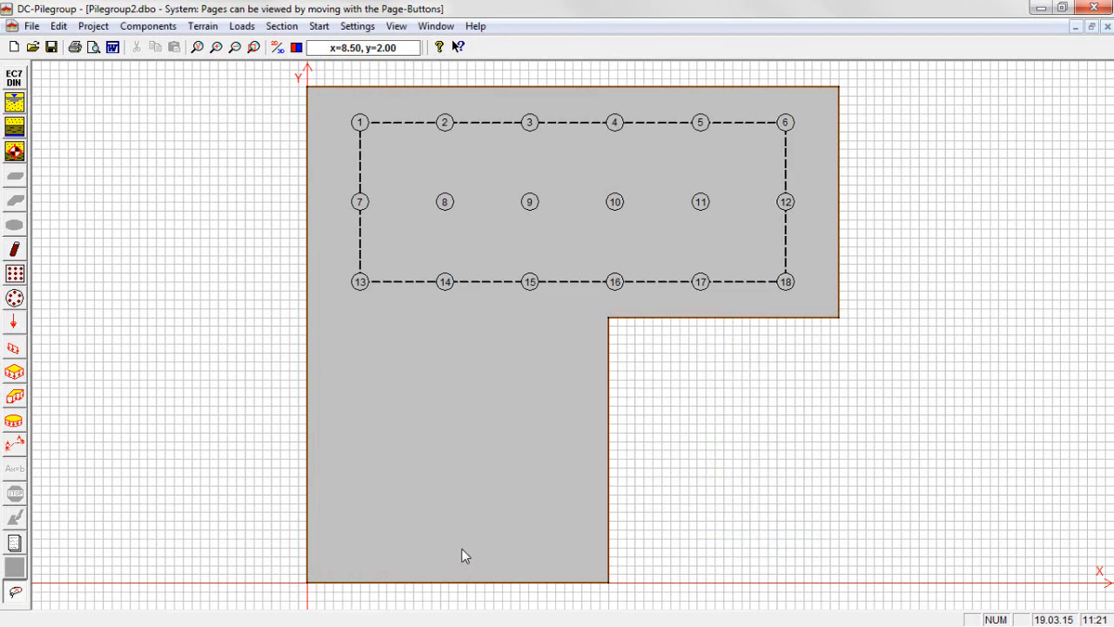
# Place the second pile grid's base line and width across the lower arm, 12 m by 11 m.
pyautogui.click(14, 275)
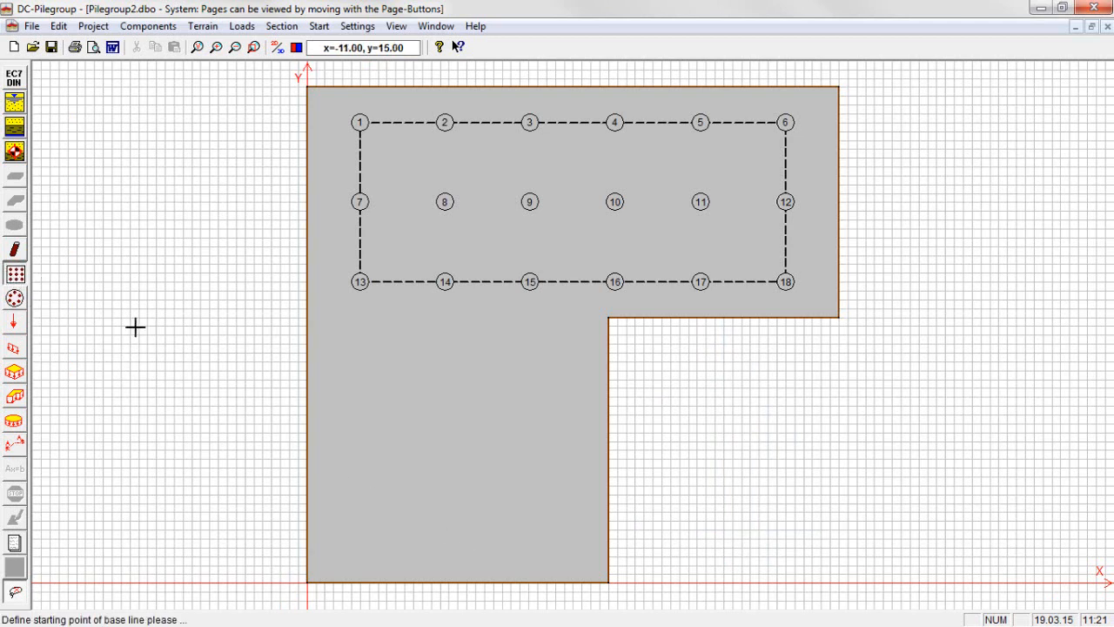
pyautogui.click(362, 355)
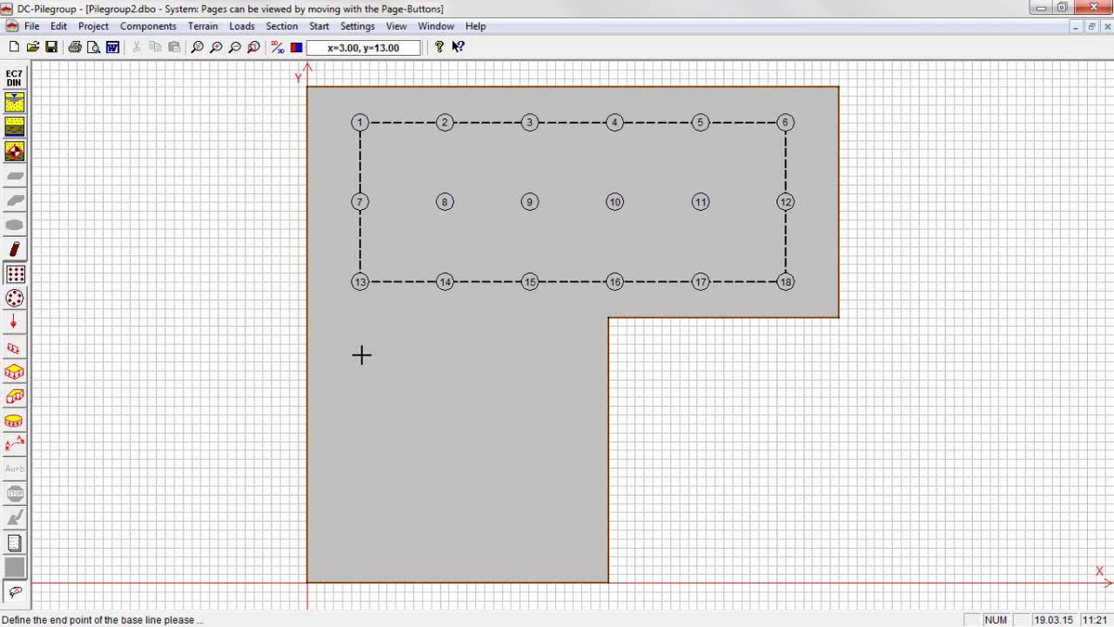
pyautogui.click(574, 353)
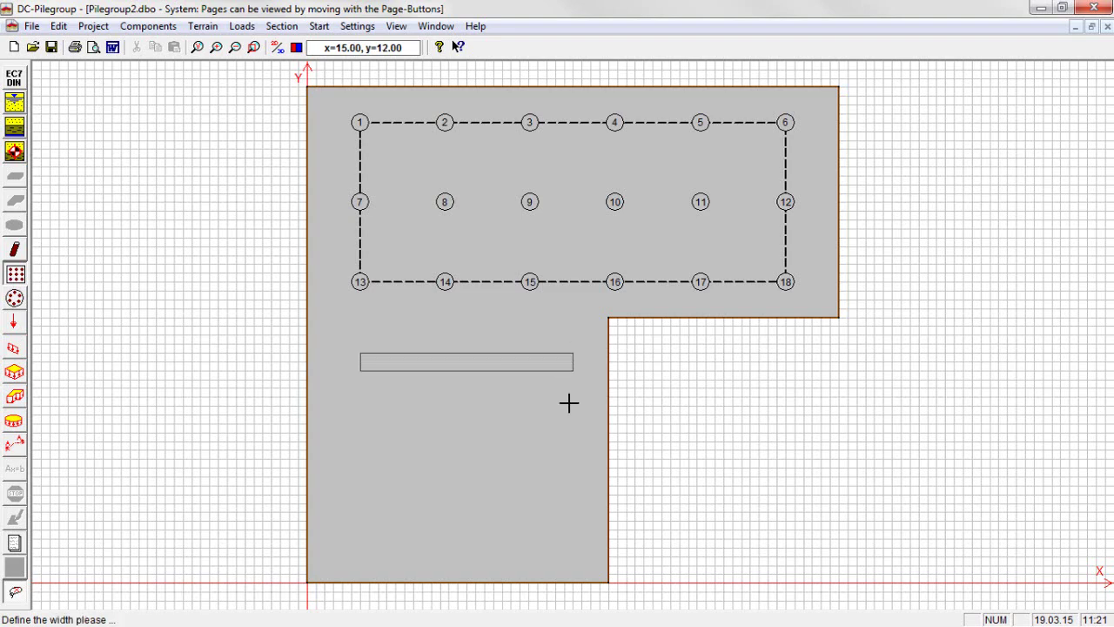
pyautogui.click(571, 550)
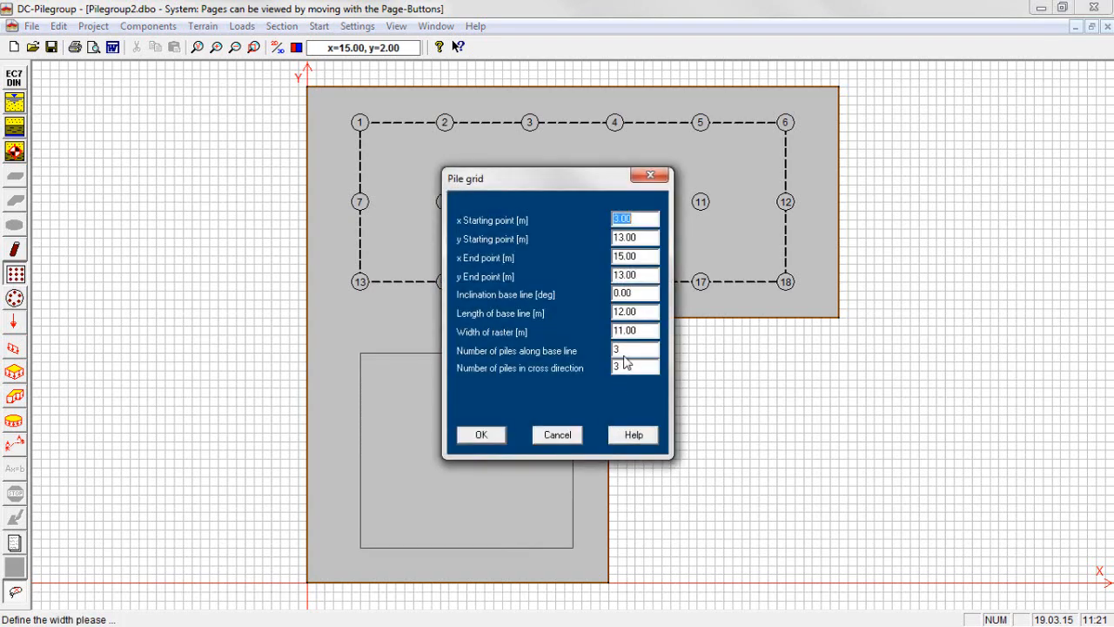
# Set 4 piles in each direction and accept the grid layout.
pyautogui.doubleClick(618, 350)
pyautogui.write('4')
pyautogui.doubleClick(618, 368)
pyautogui.click(482, 434)
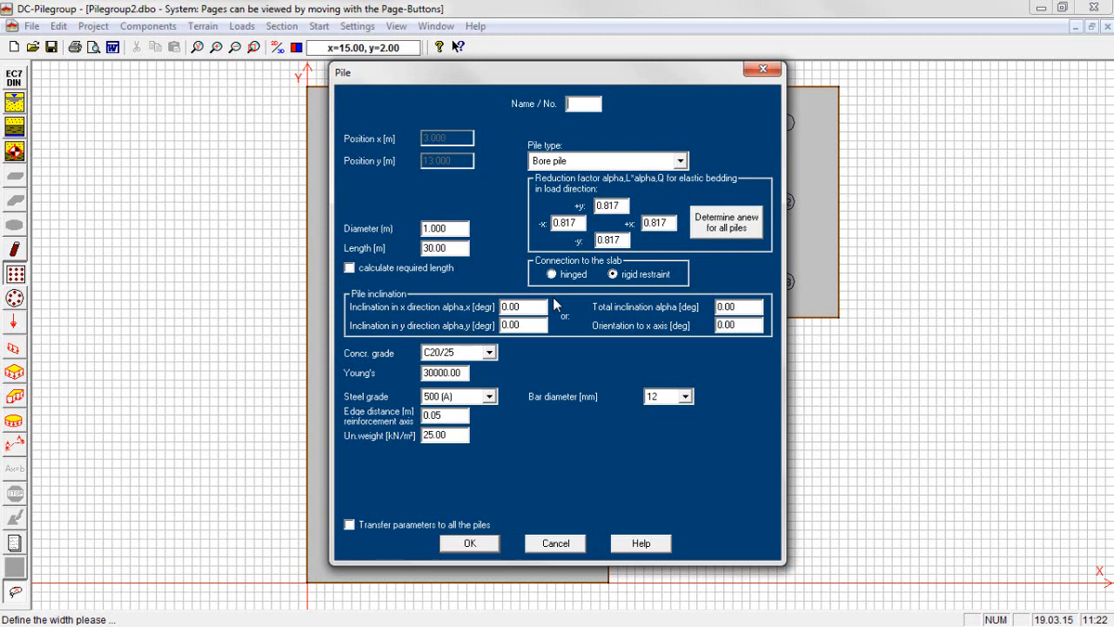
# Confirm the lower grid's bore piles (19 to 34) and, via pile 24, recalculate reduction factors for all piles.
pyautogui.click(470, 543)
pyautogui.doubleClick(431, 418)
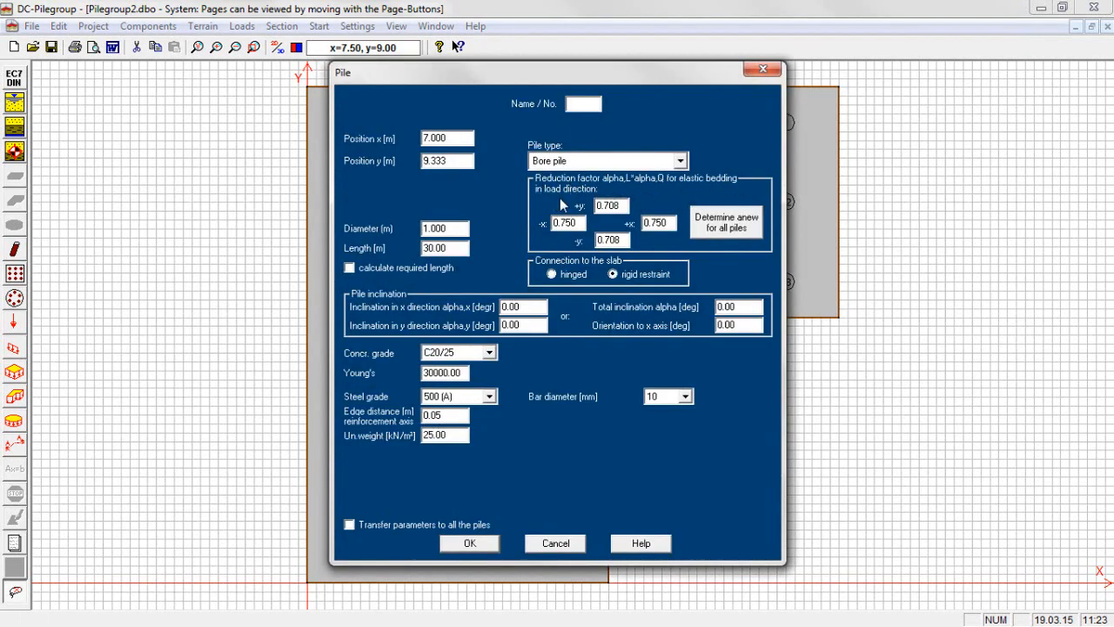
pyautogui.click(726, 223)
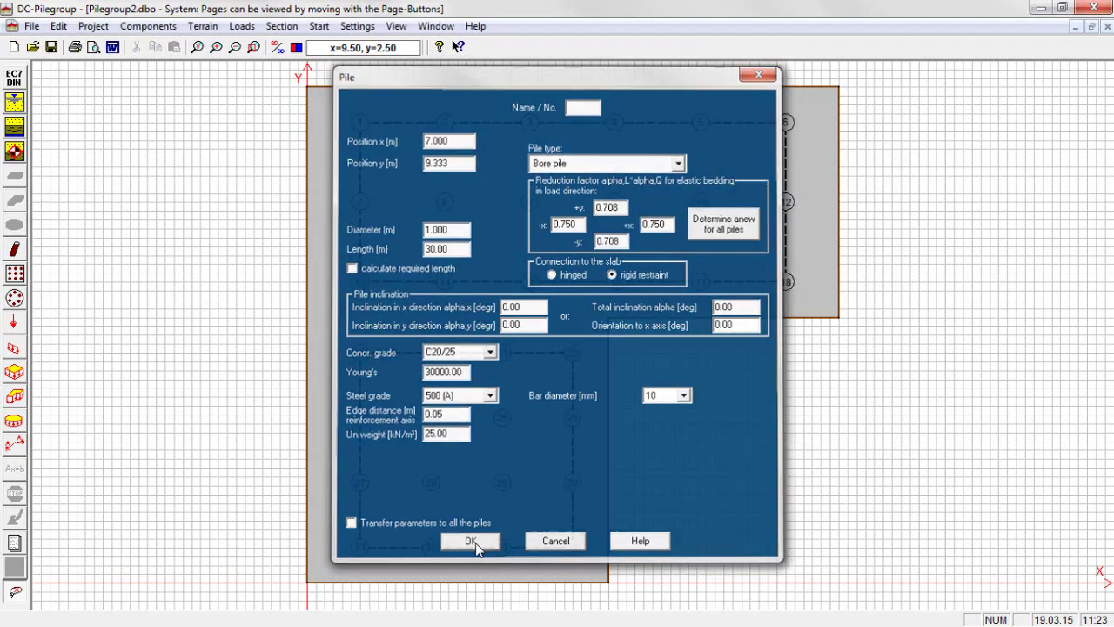
pyautogui.click(470, 543)
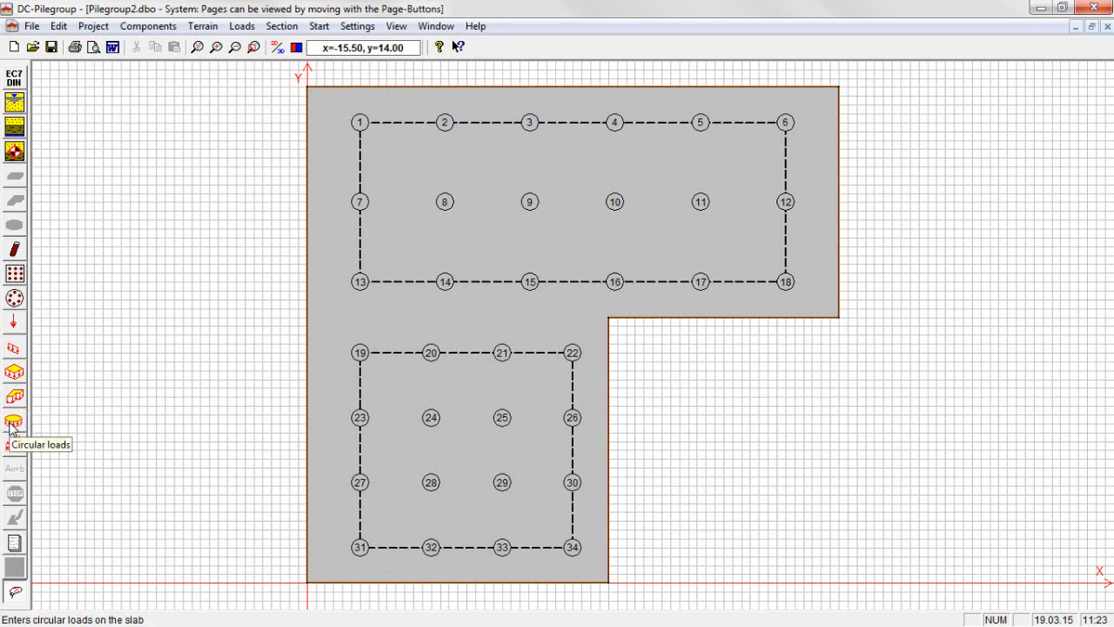
# Define a 30 m by 13 m distributed load area over the upper arm and enter 50 kN/m².
pyautogui.click(14, 373)
pyautogui.click(306, 87)
pyautogui.click(840, 87)
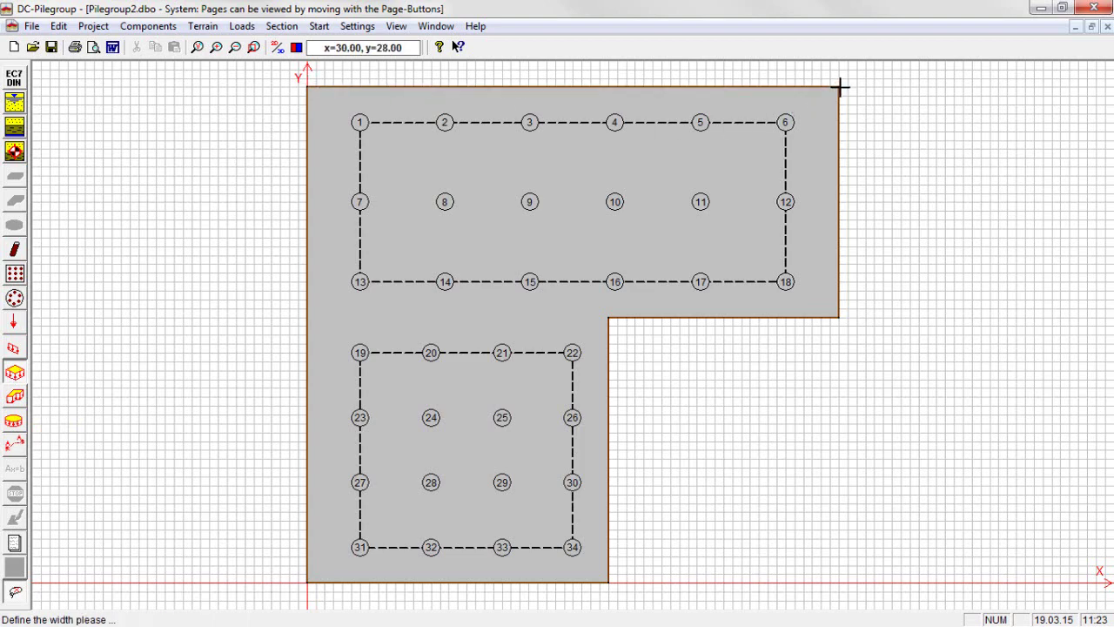
pyautogui.click(842, 318)
pyautogui.write('1')
pyautogui.moveTo(569, 327); pyautogui.dragTo(512, 319)
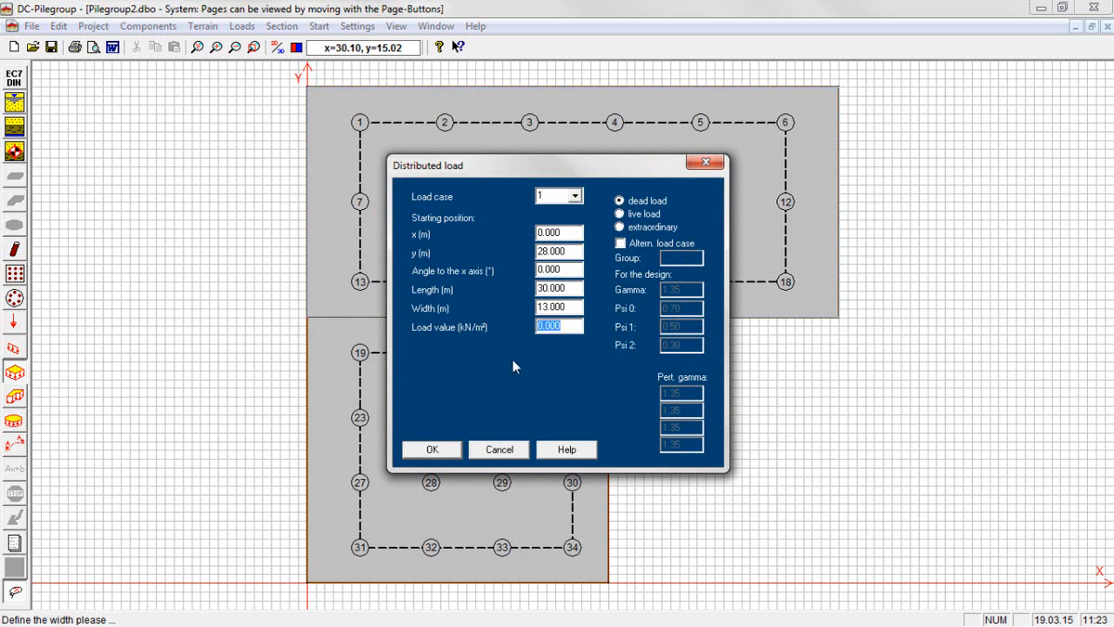
pyautogui.write('50')
# Accept the 50 kN/m² load and outline a 17 m by 15 m load area over the lower arm.
pyautogui.click(431, 450)
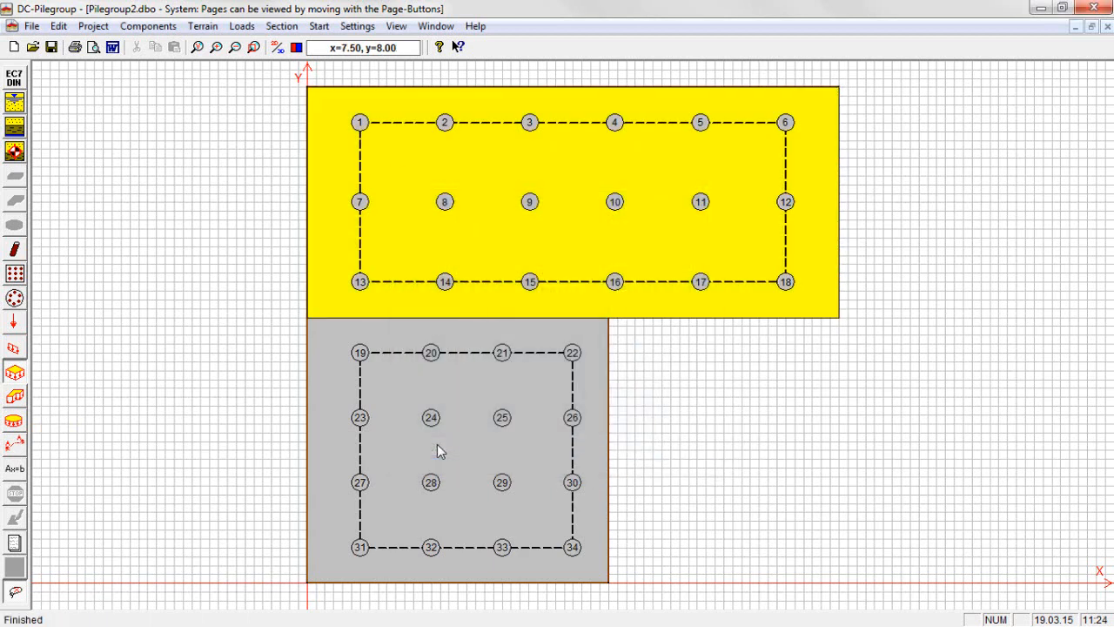
pyautogui.click(307, 319)
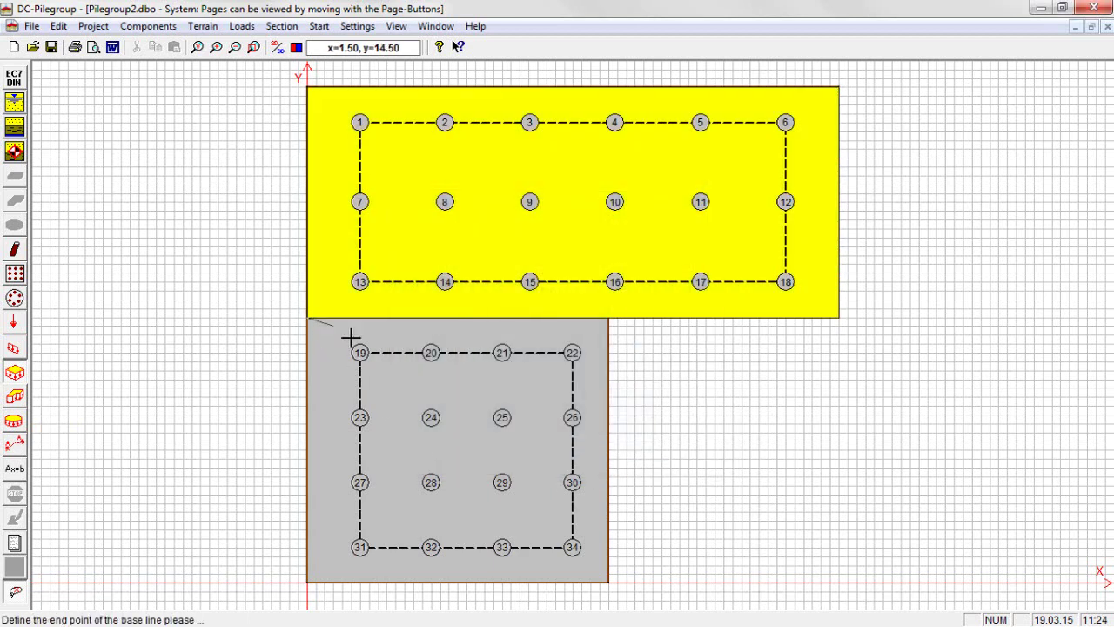
pyautogui.click(608, 319)
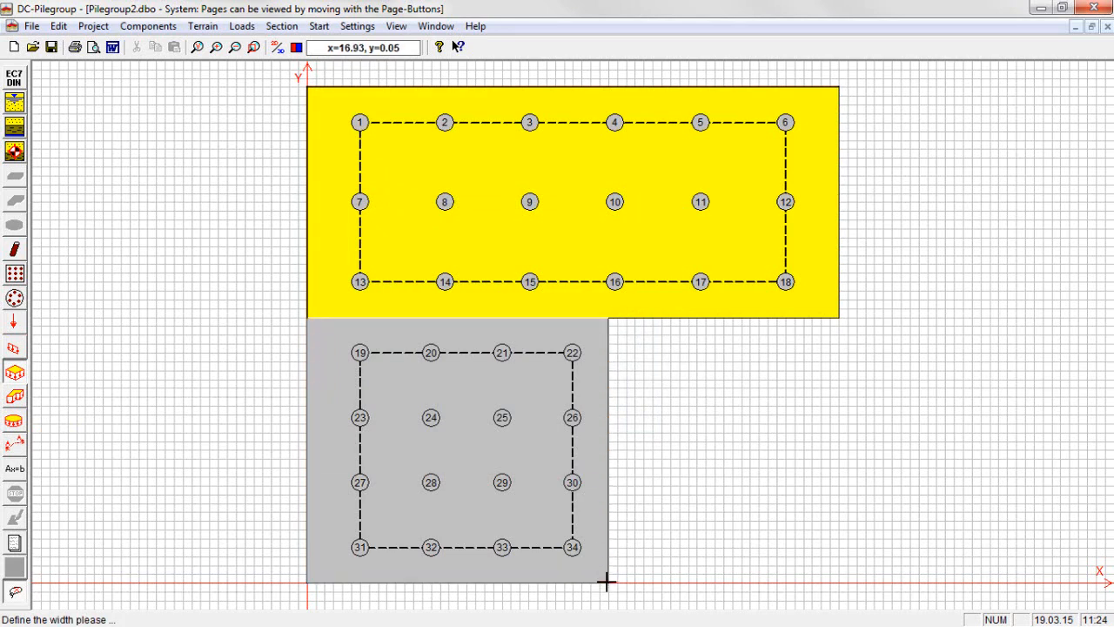
pyautogui.click(606, 581)
# Assign load case 1 with a 90 kN/m² dead load to the lower area.
pyautogui.click(576, 197)
pyautogui.doubleClick(557, 326)
pyautogui.write('90')
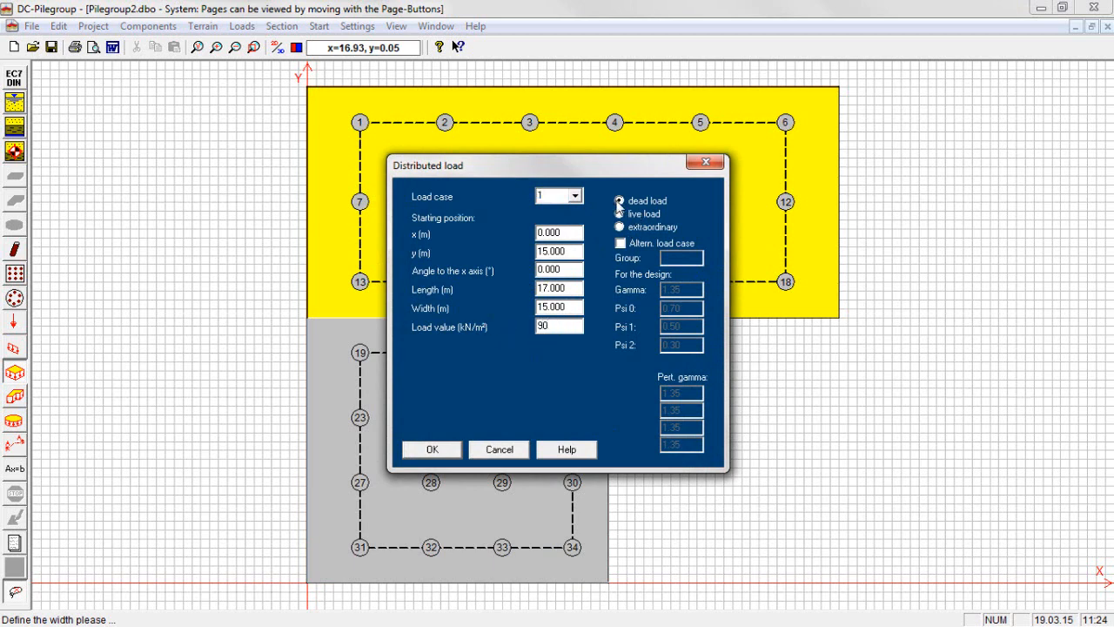
pyautogui.click(432, 449)
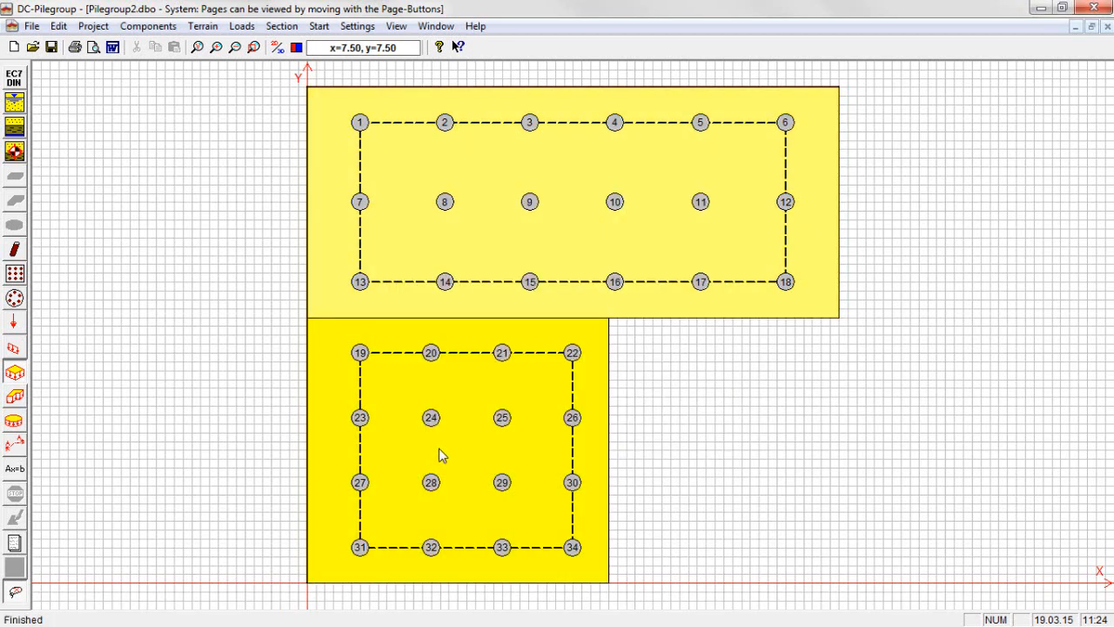
# Add a 200 kN horizontal Hx point load in load case 1 at pile 9.
pyautogui.click(15, 323)
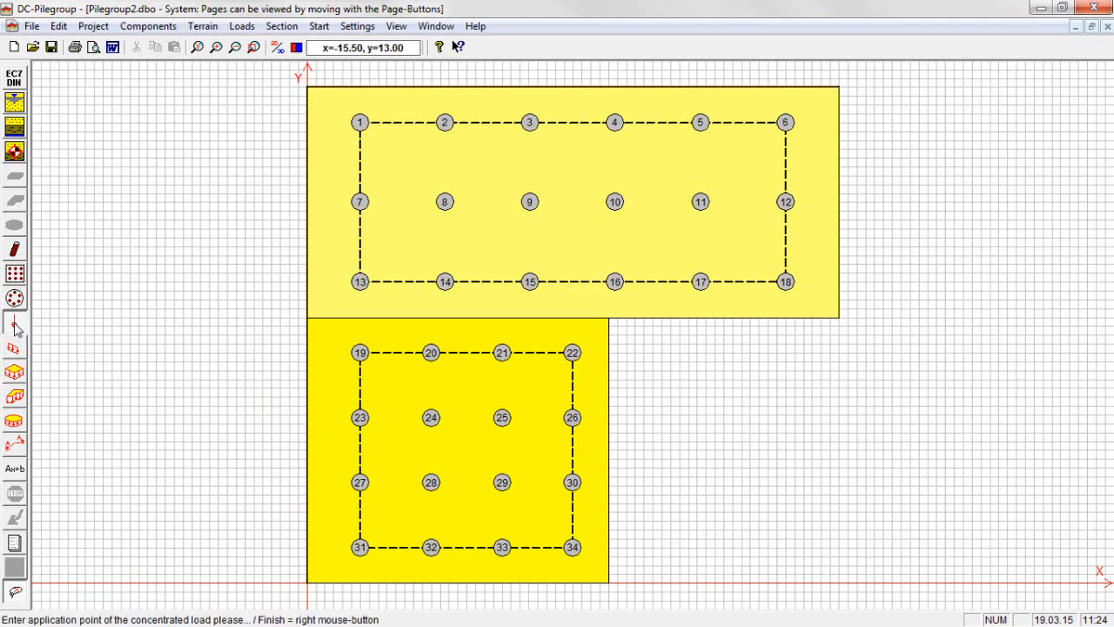
pyautogui.click(572, 204)
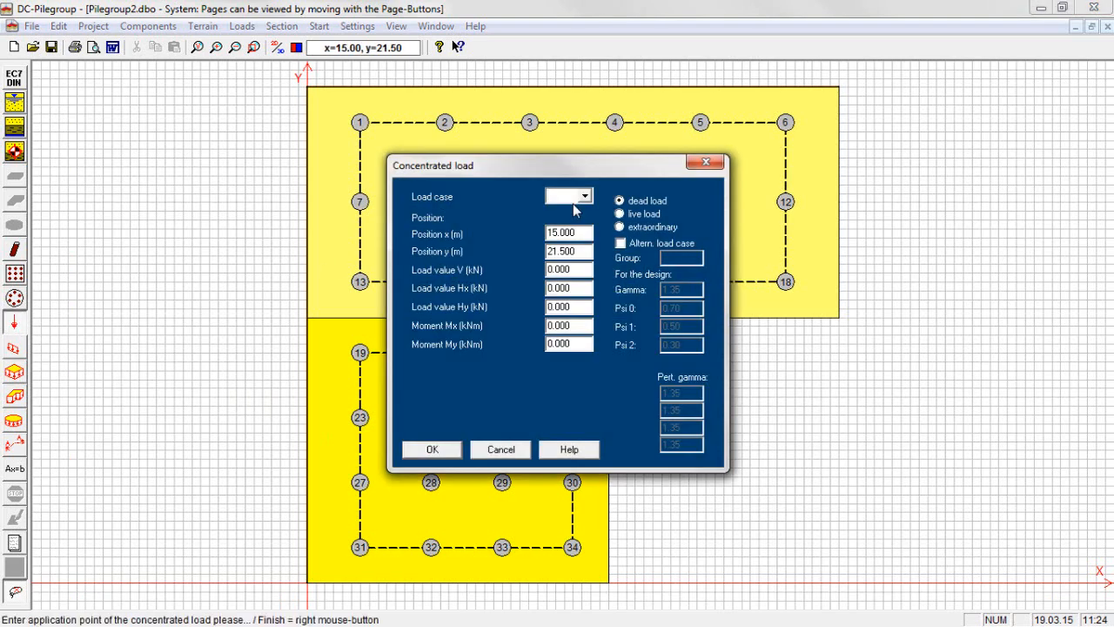
pyautogui.click(584, 196)
pyautogui.moveTo(576, 287); pyautogui.dragTo(535, 282)
pyautogui.write('200')
pyautogui.click(432, 449)
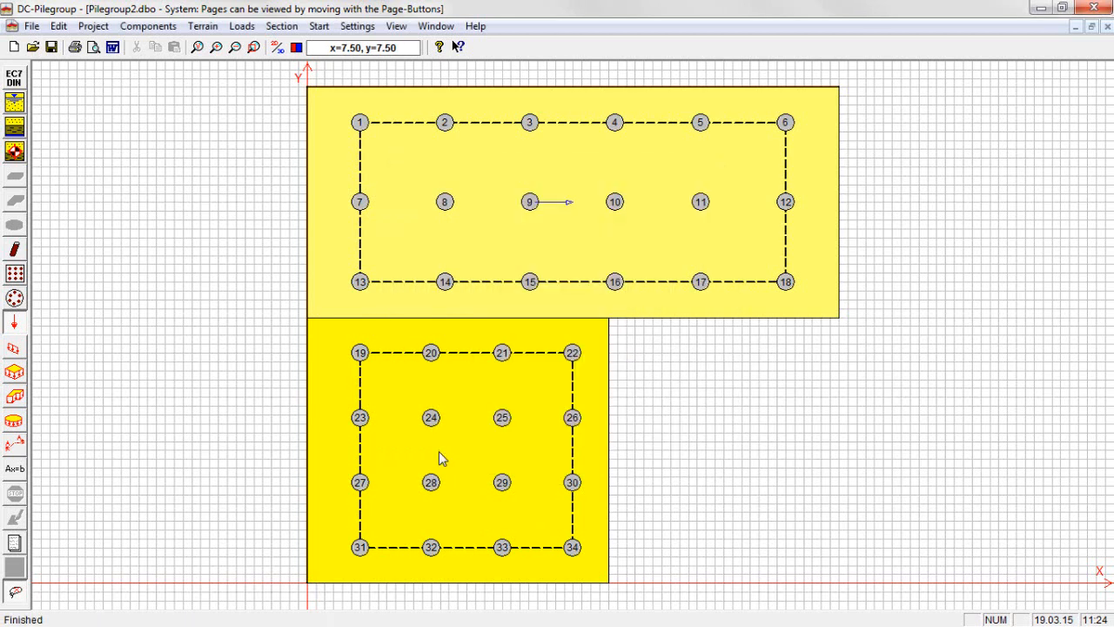
# Add a 100 kN horizontal Hx point load in load case 1 at (9, 7.5) in the lower part.
pyautogui.click(464, 450)
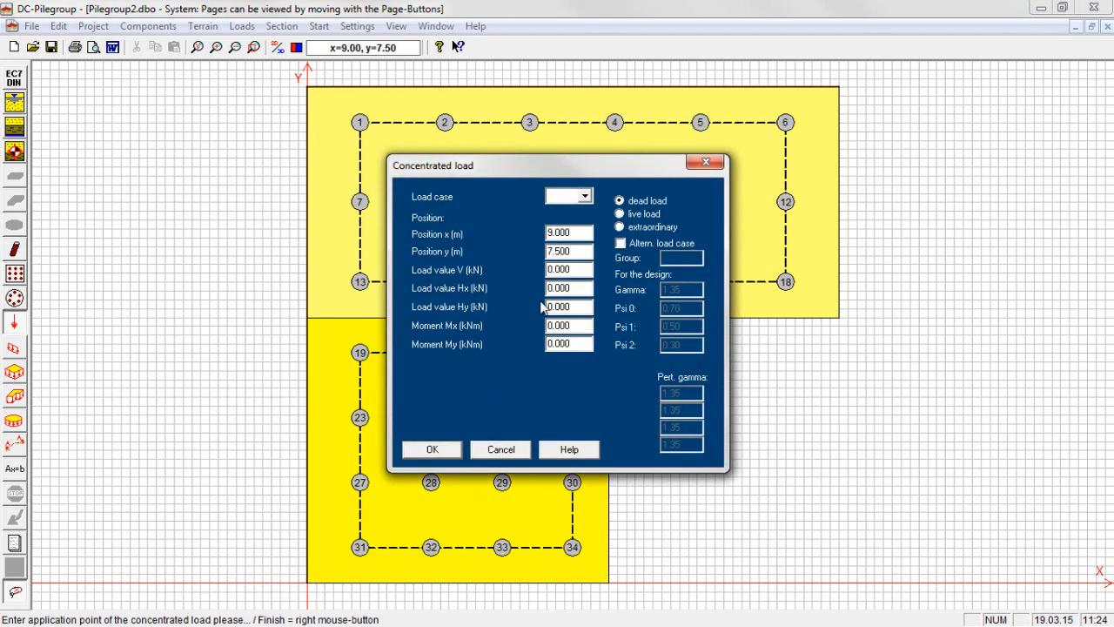
pyautogui.click(585, 196)
pyautogui.click(566, 211)
pyautogui.doubleClick(561, 288)
pyautogui.write('100')
pyautogui.click(430, 449)
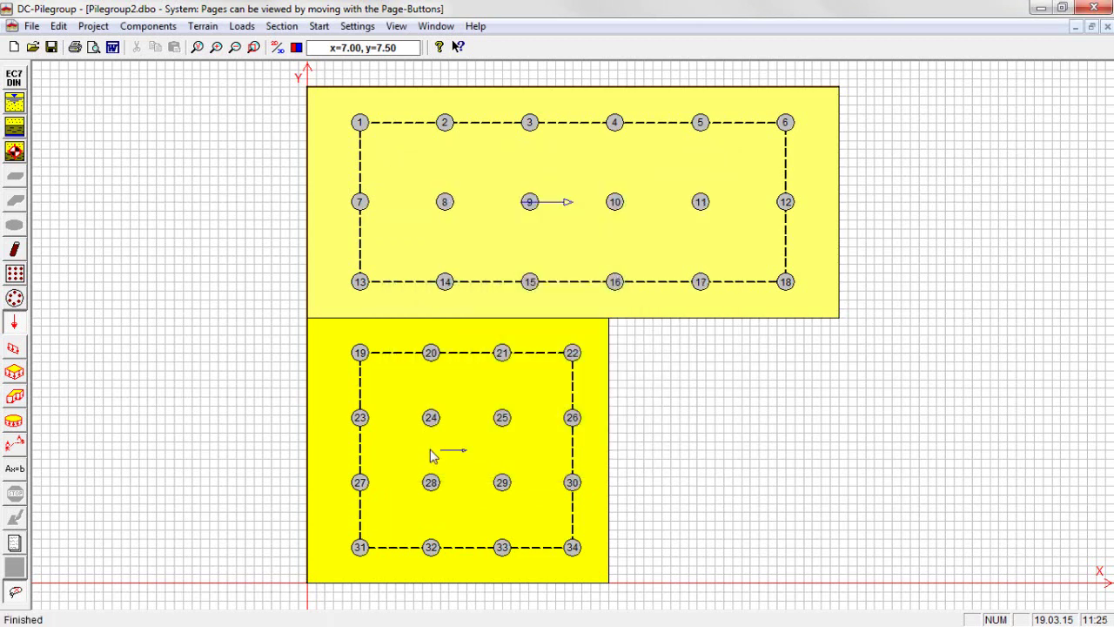
# Draw section A from left of pile 1 to right of pile 6 along the top row.
pyautogui.click(15, 444)
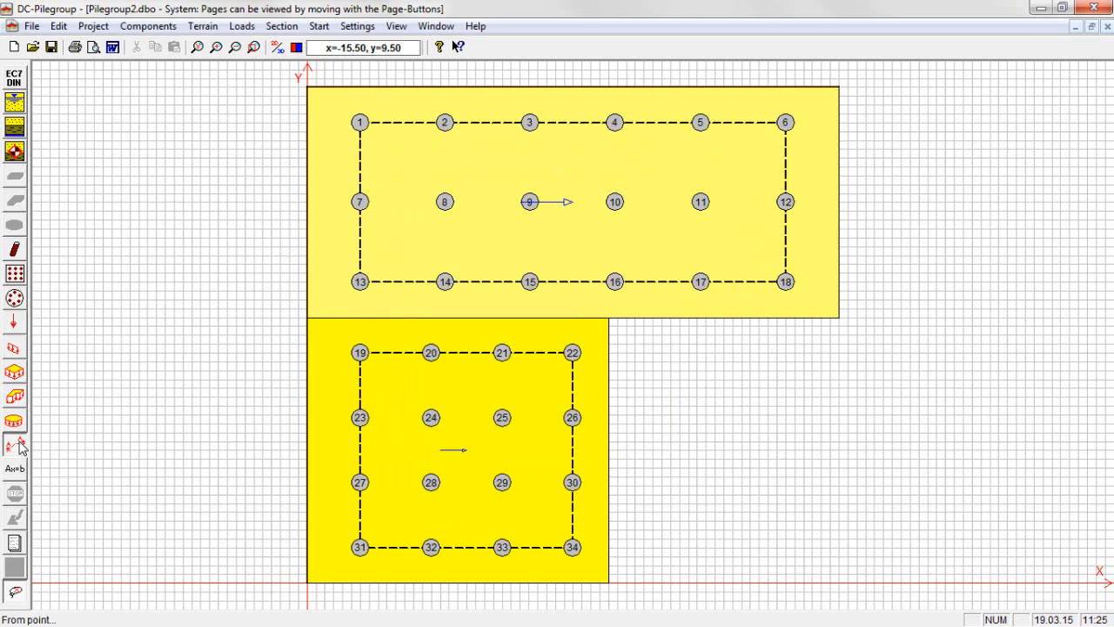
pyautogui.click(281, 122)
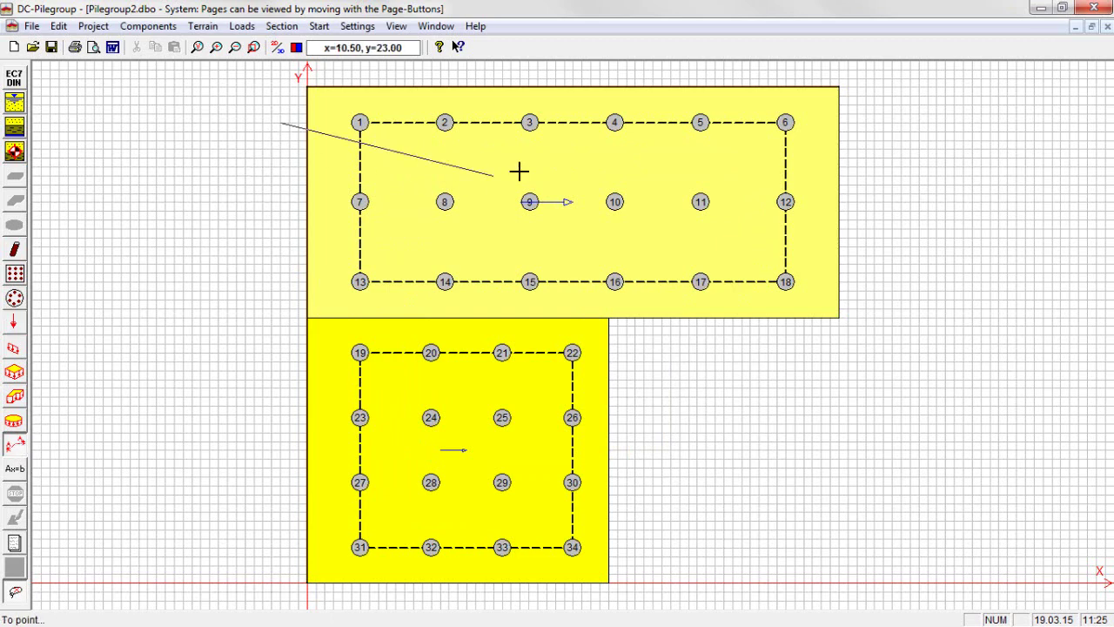
pyautogui.click(865, 122)
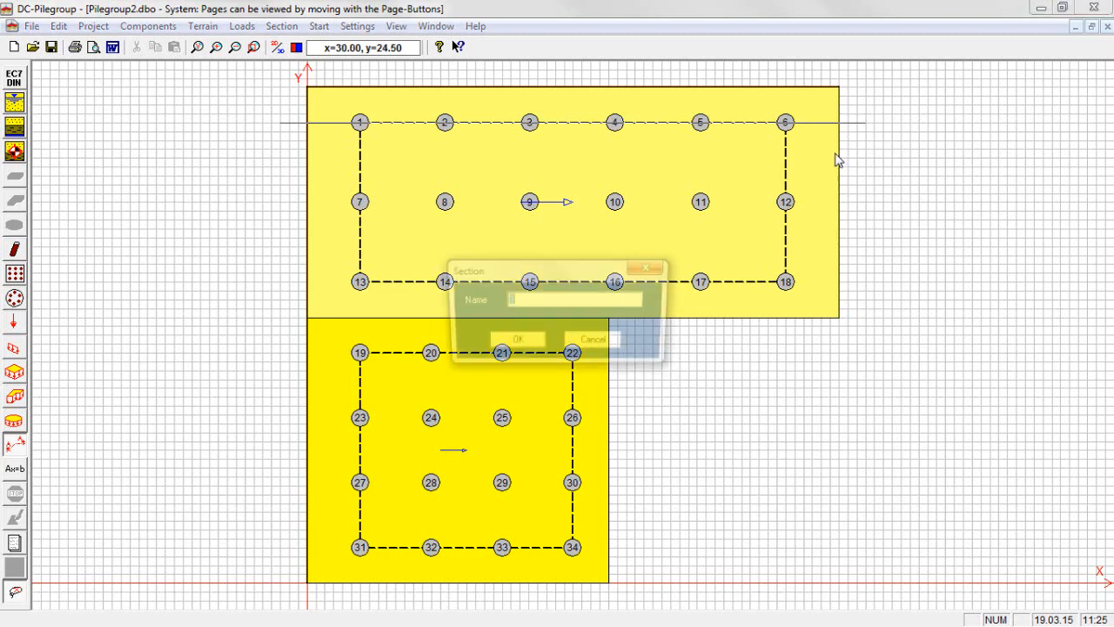
pyautogui.write('A')
pyautogui.click(514, 342)
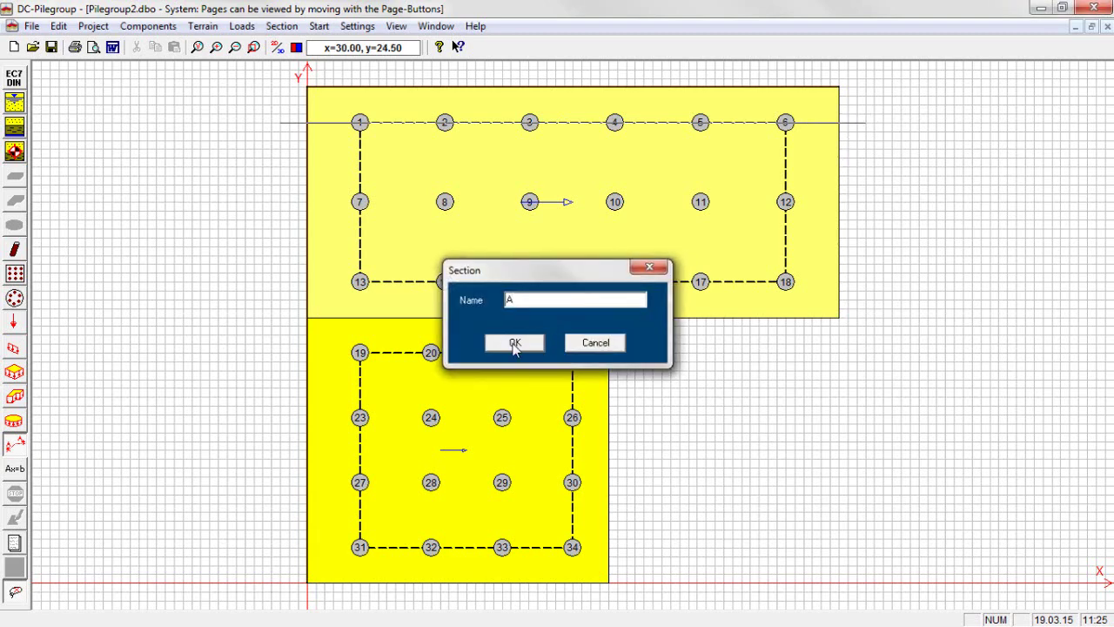
pyautogui.click(278, 47)
pyautogui.moveTo(719, 396)
pyautogui.mouseDown()
pyautogui.moveTo(725, 439)
pyautogui.moveTo(644, 452)
pyautogui.moveTo(919, 435)
pyautogui.mouseUp()
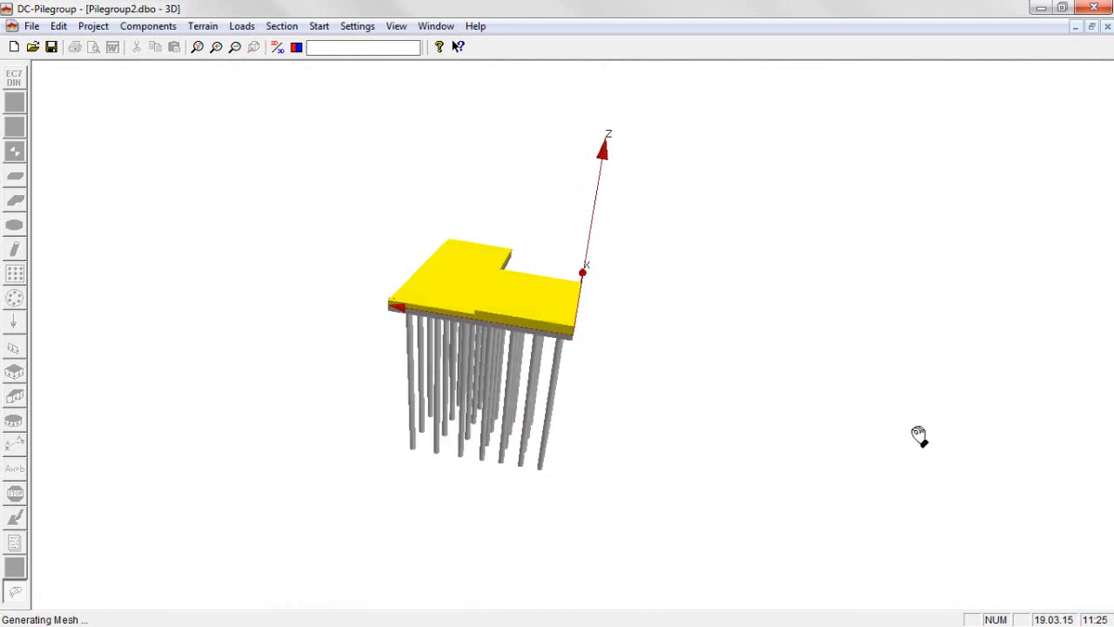
pyautogui.moveTo(566, 387)
pyautogui.mouseDown()
pyautogui.moveTo(555, 352)
pyautogui.moveTo(548, 487)
pyautogui.mouseUp()
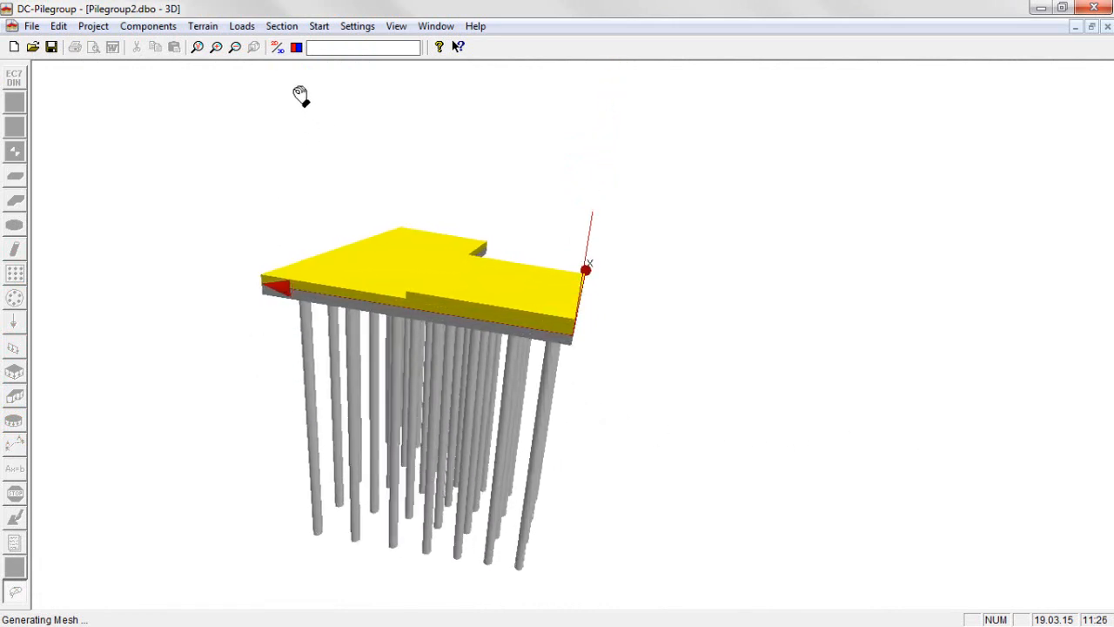
# Return to plan view, run the analysis and close the finished protocol.
pyautogui.click(277, 47)
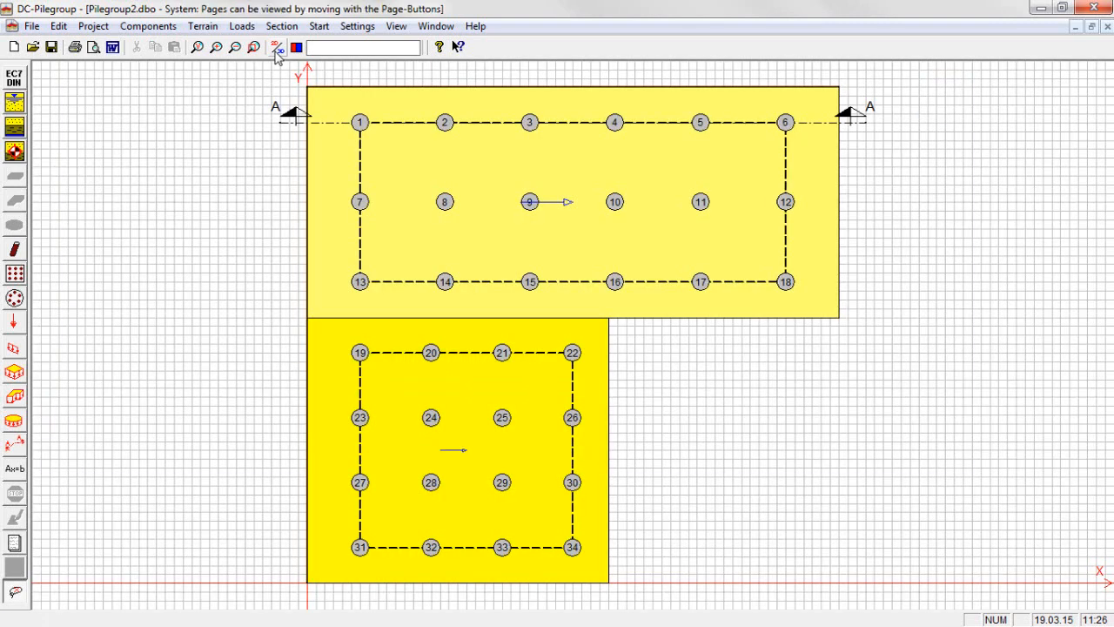
pyautogui.click(15, 470)
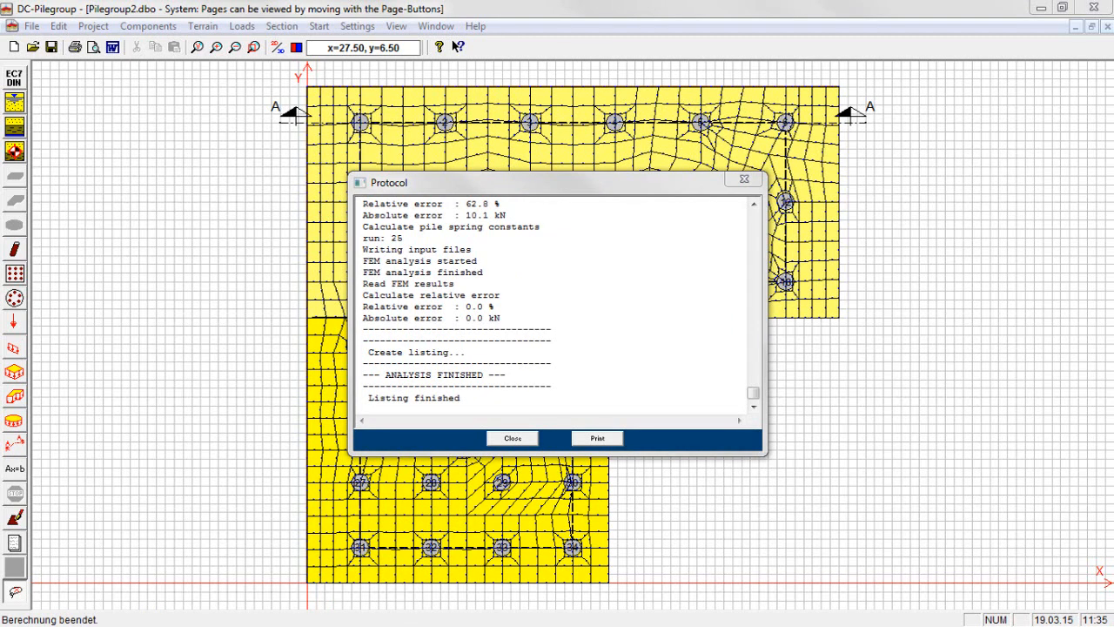
pyautogui.click(513, 438)
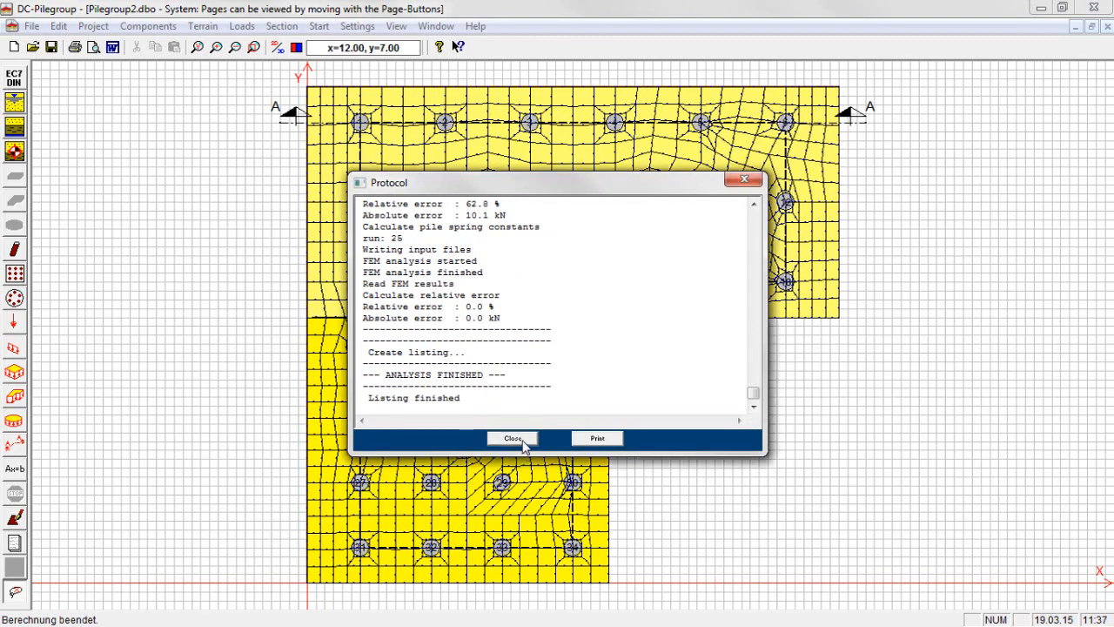
pyautogui.click(513, 438)
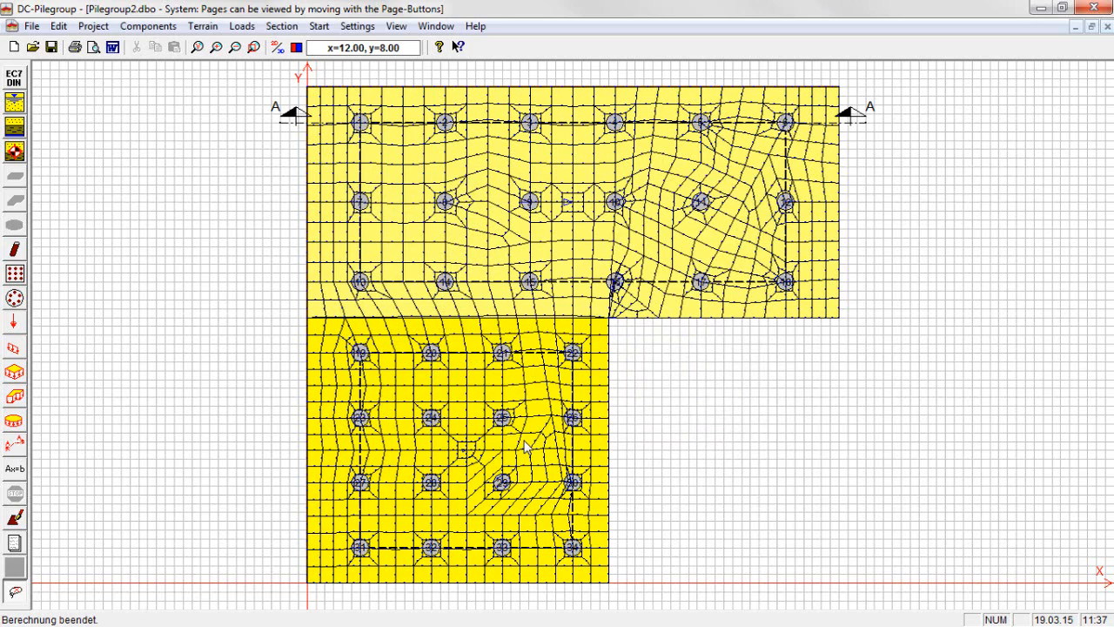
# Show the results listing at full-page zoom and request Go to page from the View menu.
pyautogui.click(14, 544)
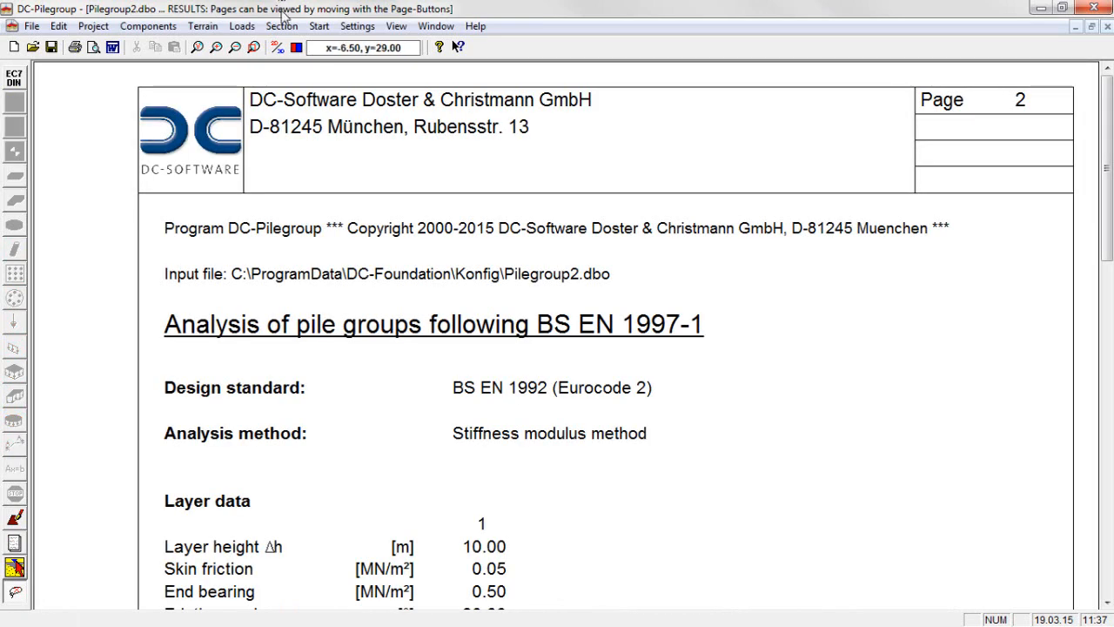
pyautogui.click(197, 47)
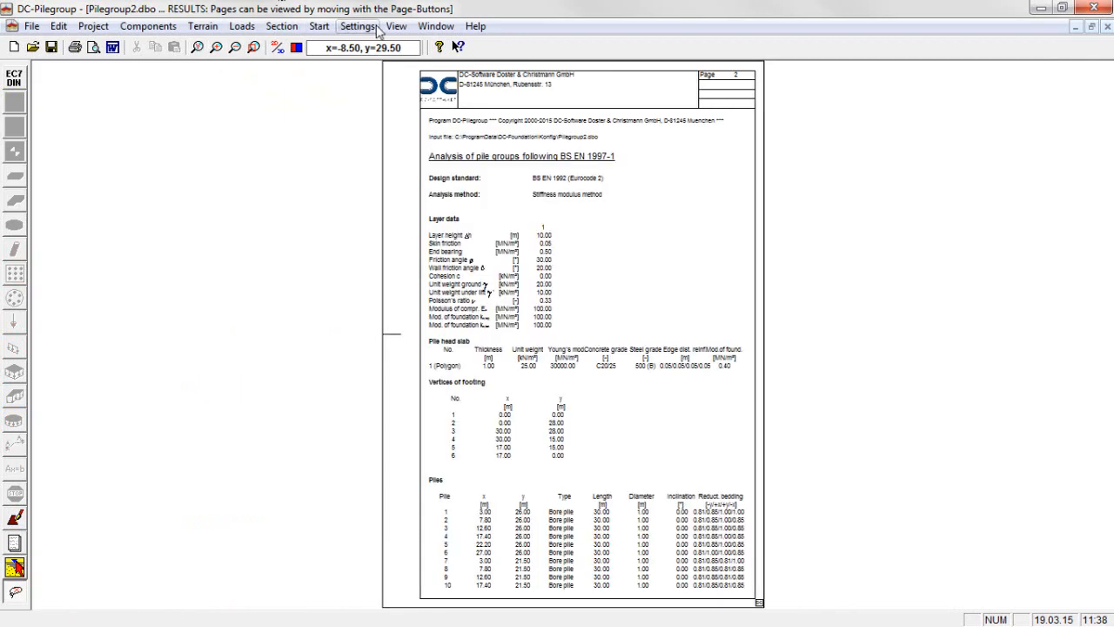
pyautogui.click(396, 27)
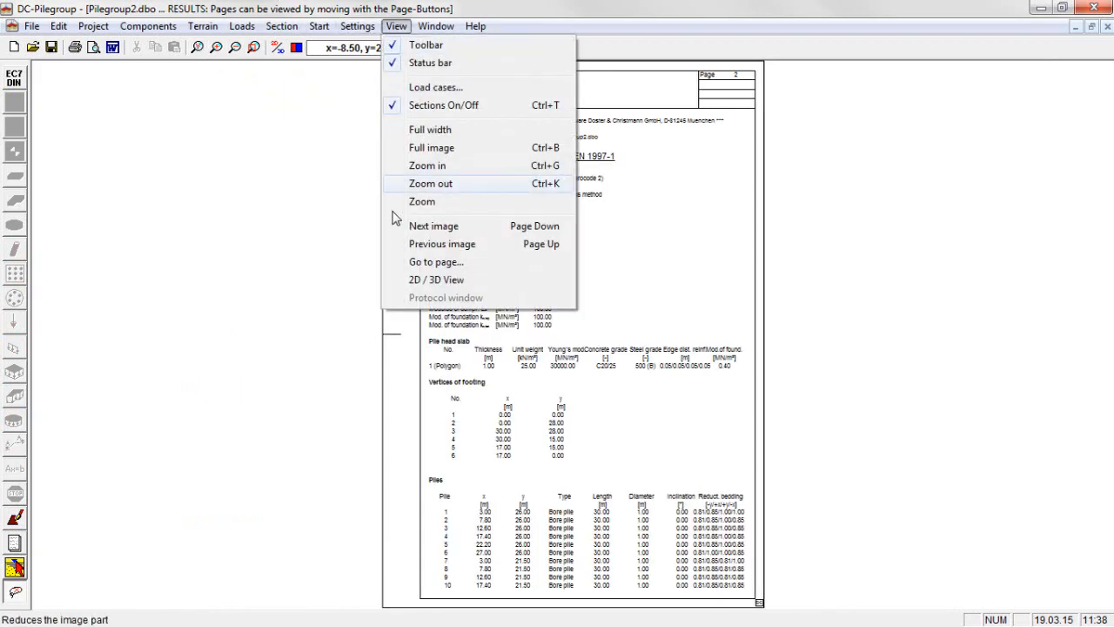
pyautogui.click(435, 261)
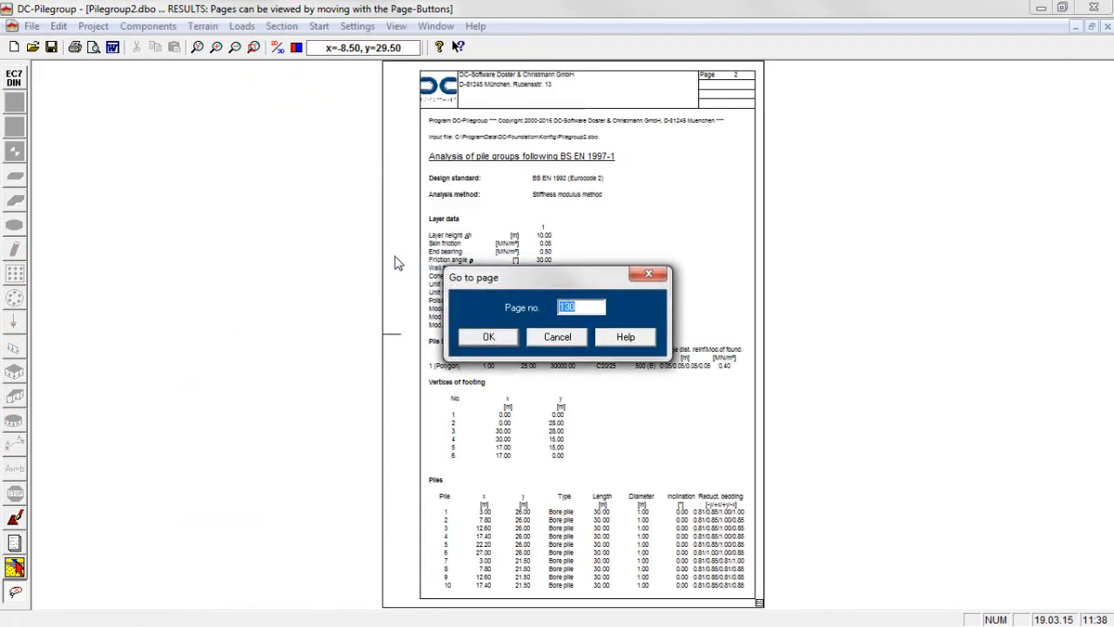
pyautogui.write('130')
# Jump to page 130 and page down to the pile settlement tables and first force diagrams.
pyautogui.press('Return')
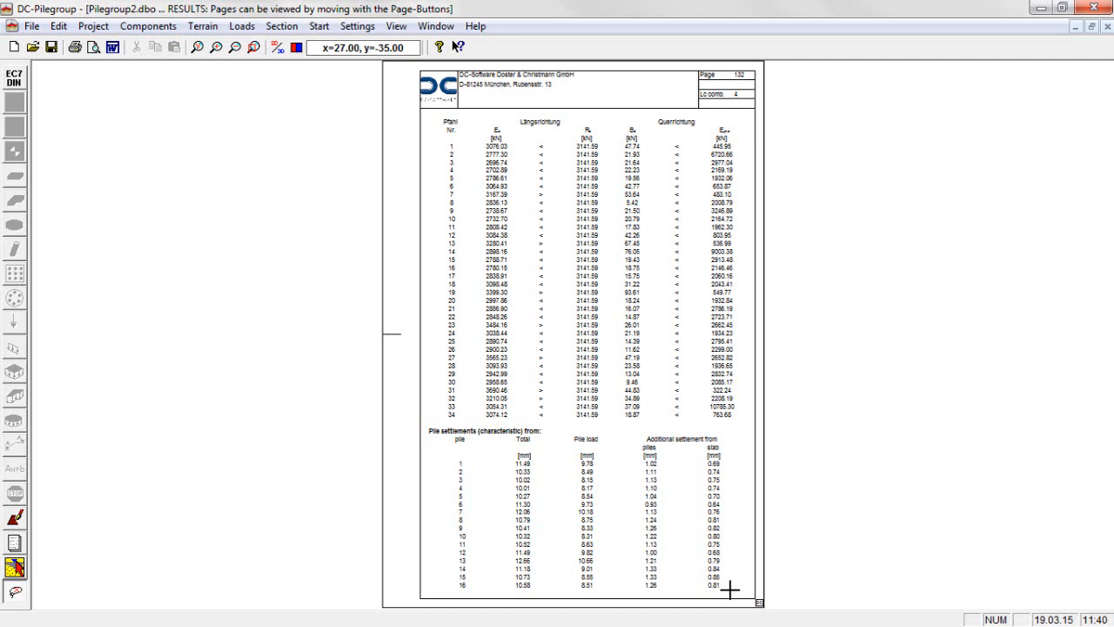
pyautogui.press('pagedown')
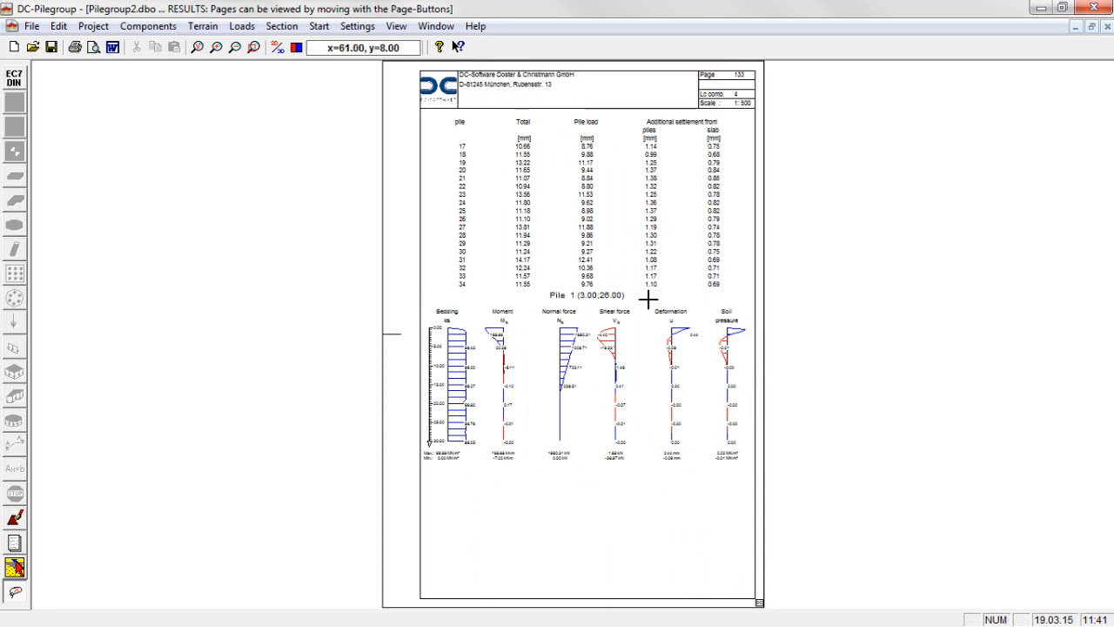
# Page through the pile force and deformation diagrams from pile 2 up to pile 34 on page 150.
pyautogui.press('pagedown')
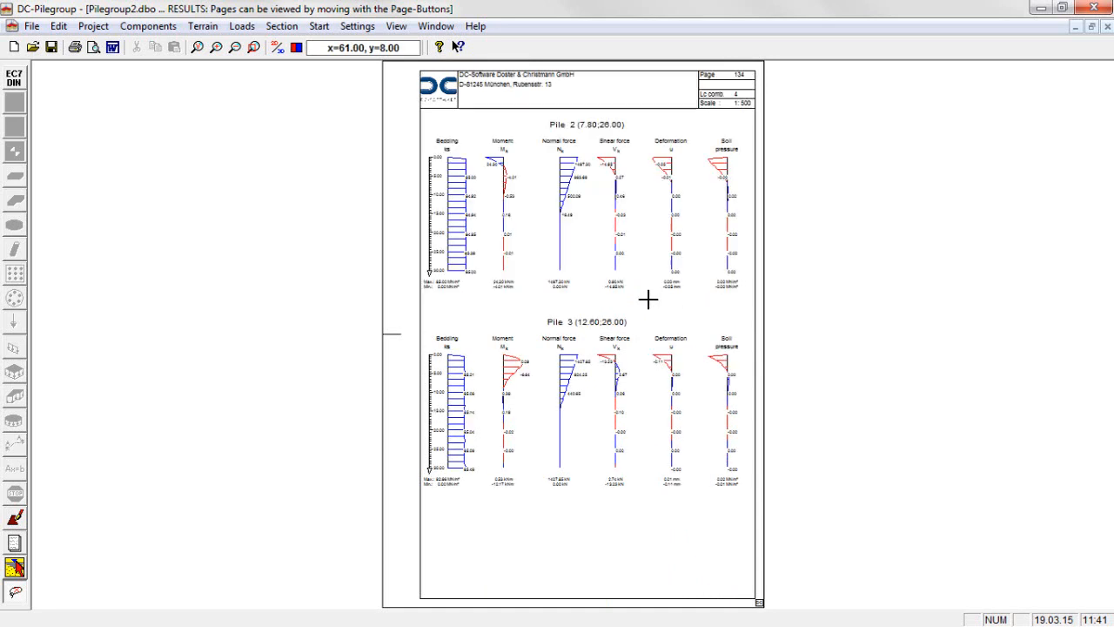
pyautogui.press('pagedown')
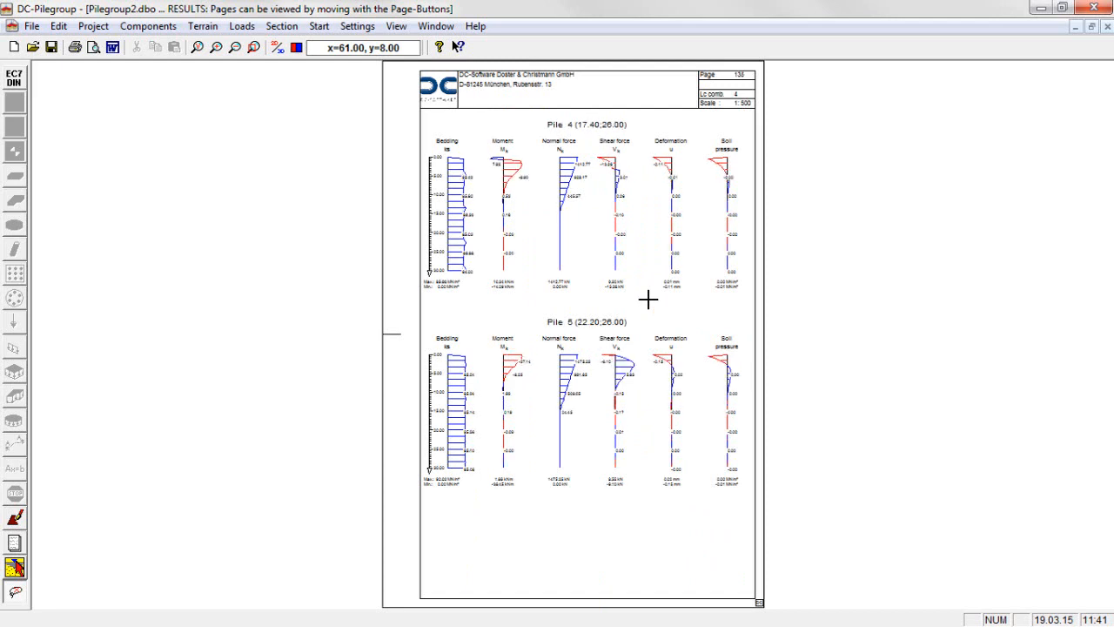
pyautogui.press('pagedown')
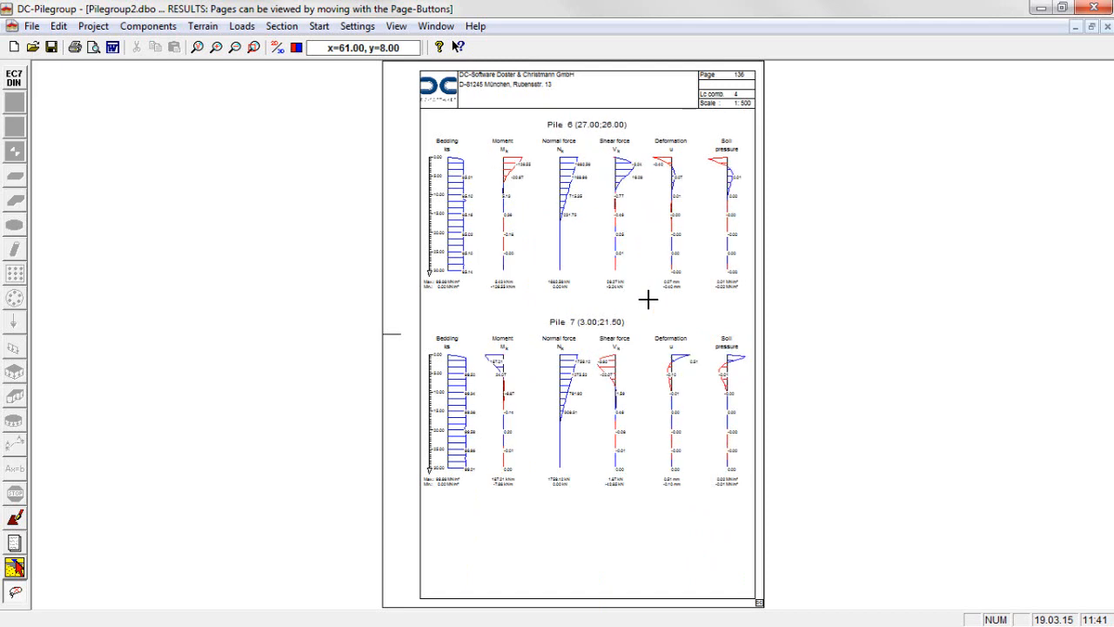
pyautogui.press('pagedown')
pyautogui.press('pagedown')
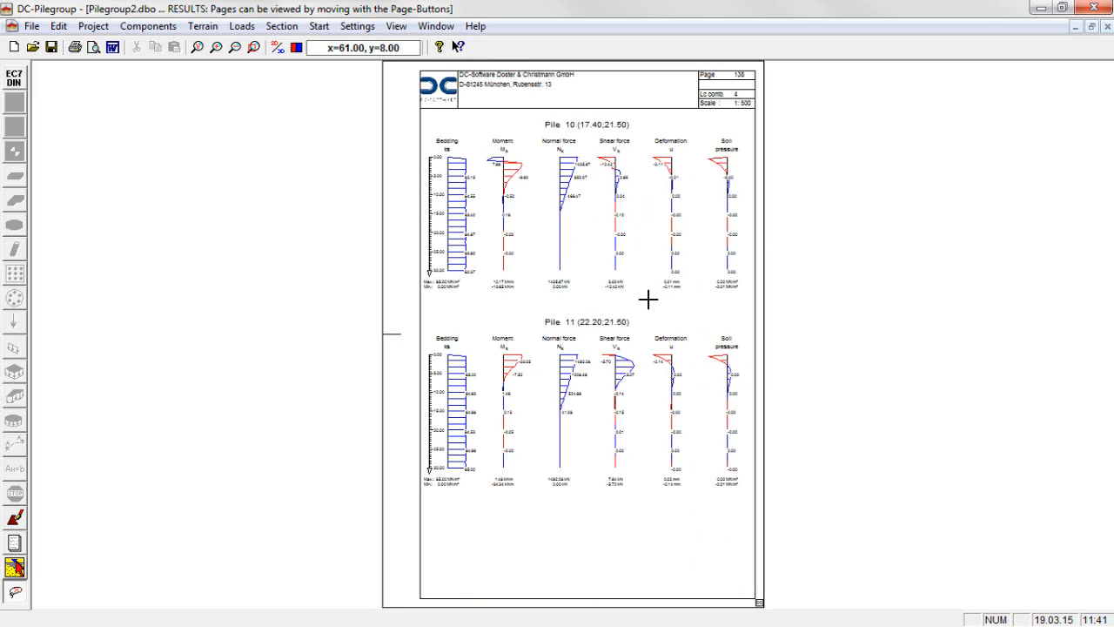
pyautogui.press('pagedown')
pyautogui.press('pagedown')
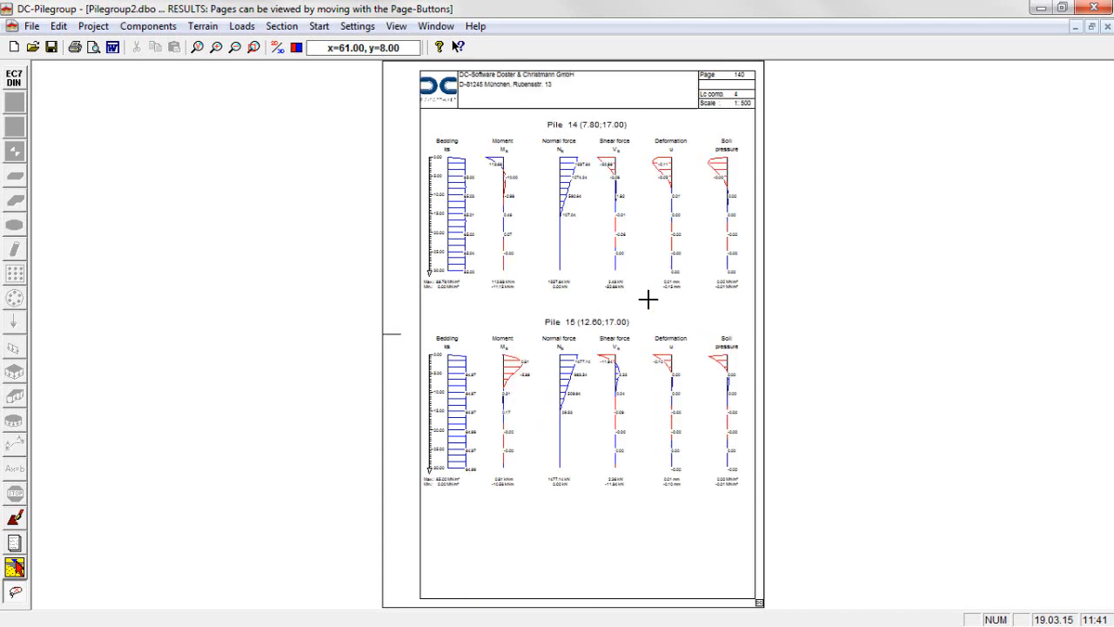
pyautogui.press('pagedown')
pyautogui.press('pagedown')
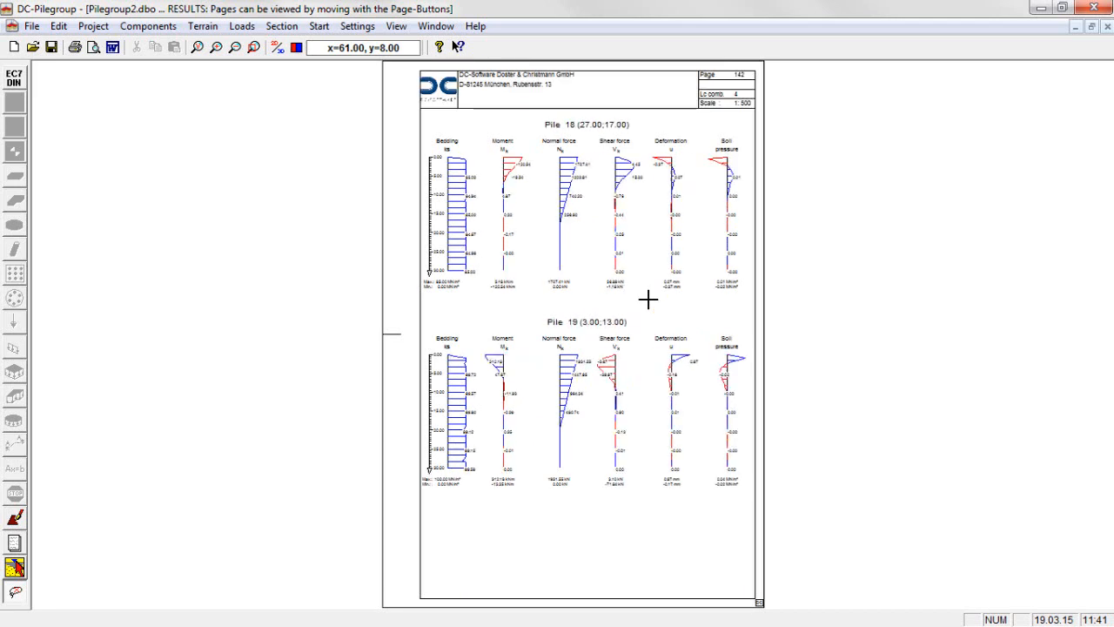
pyautogui.press('pagedown')
pyautogui.press('pagedown')
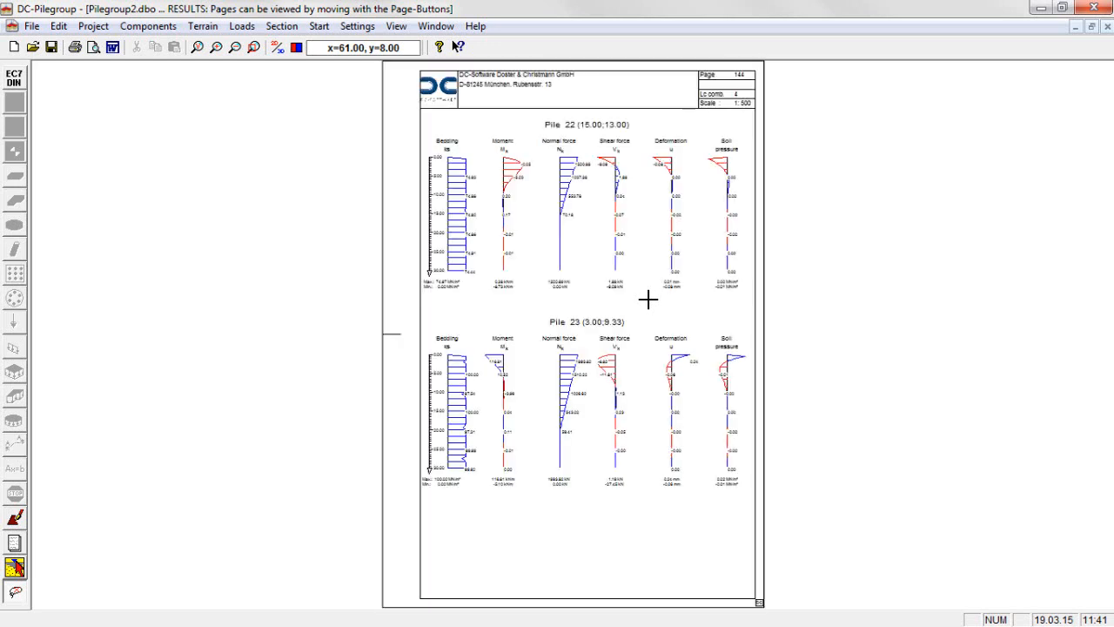
pyautogui.press('pagedown')
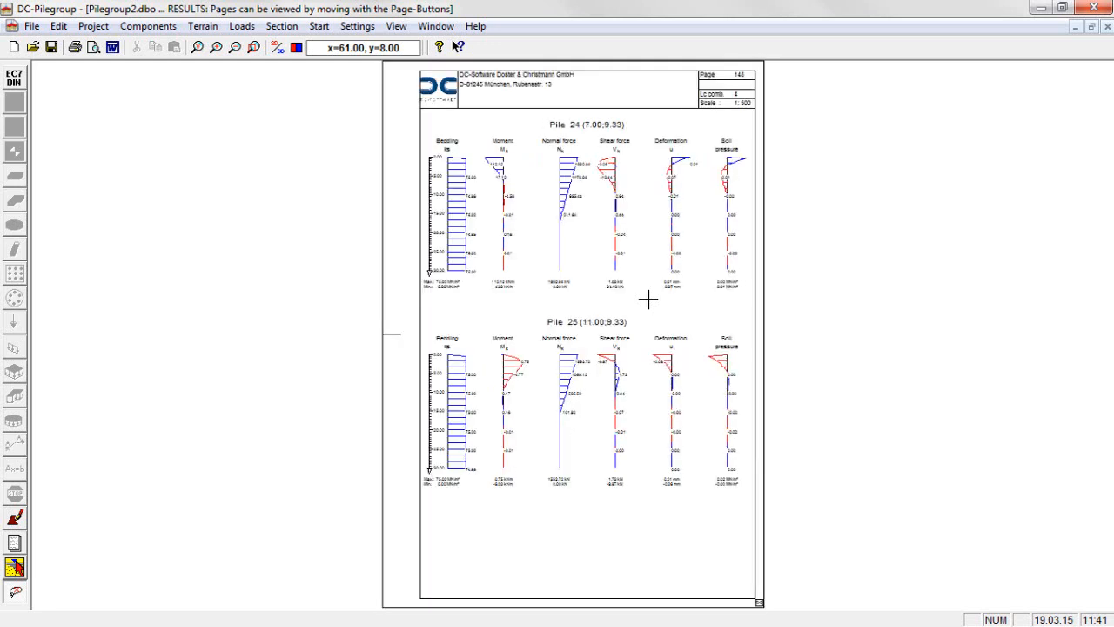
pyautogui.press('pagedown')
pyautogui.press('pagedown')
pyautogui.press('pagedown')
pyautogui.press('pagedown')
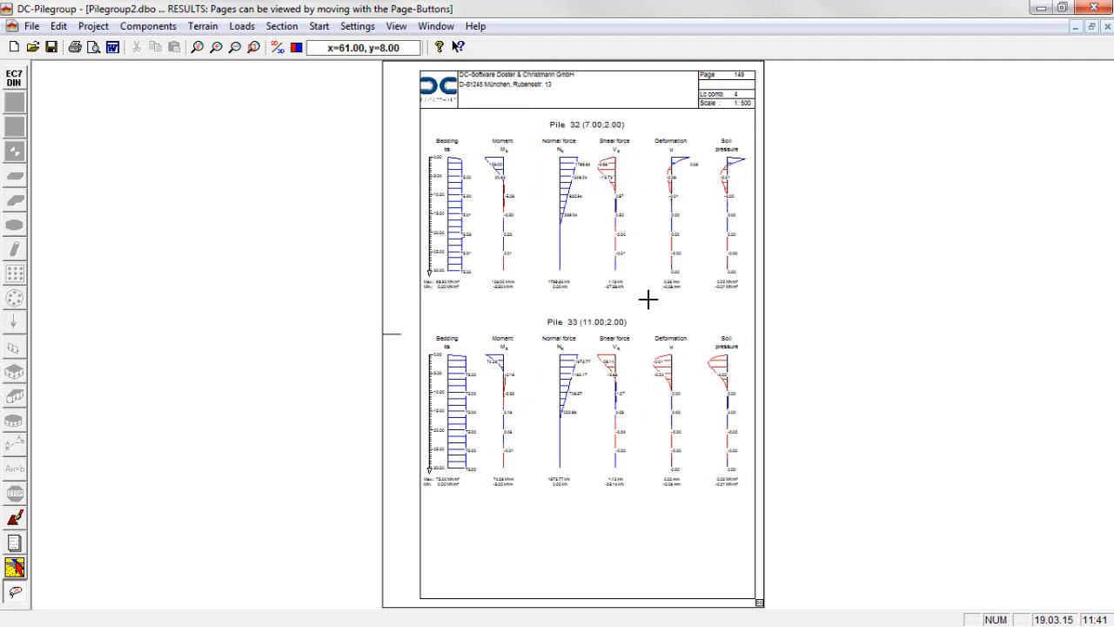
pyautogui.press('pagedown')
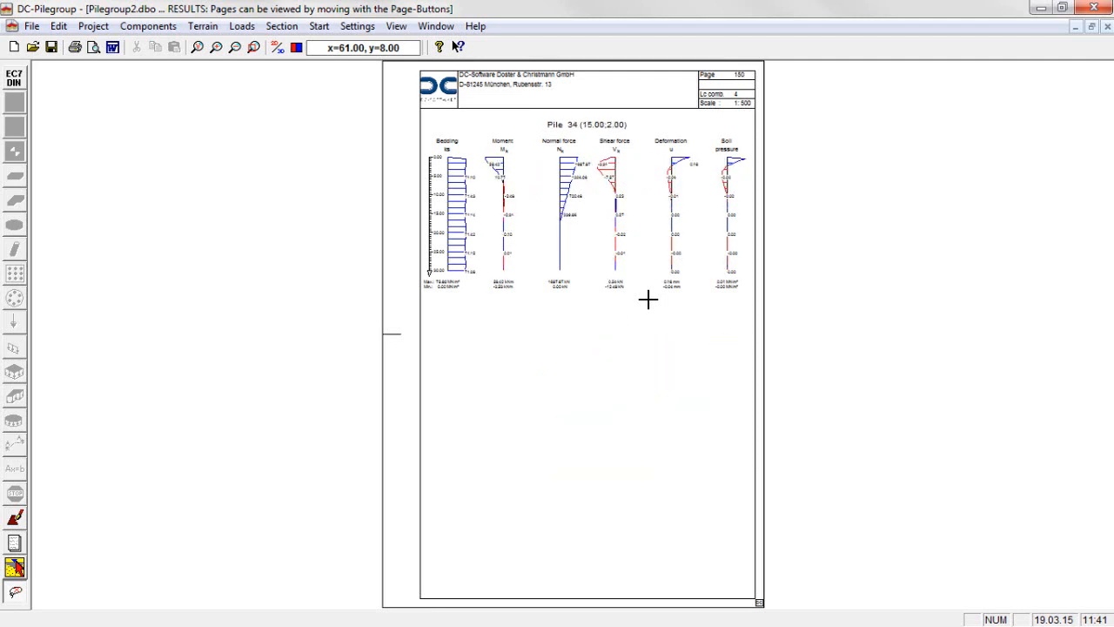
# Generate the slab result graphics as colour-area contour plots, keeping the default contour detail settings.
pyautogui.click(15, 518)
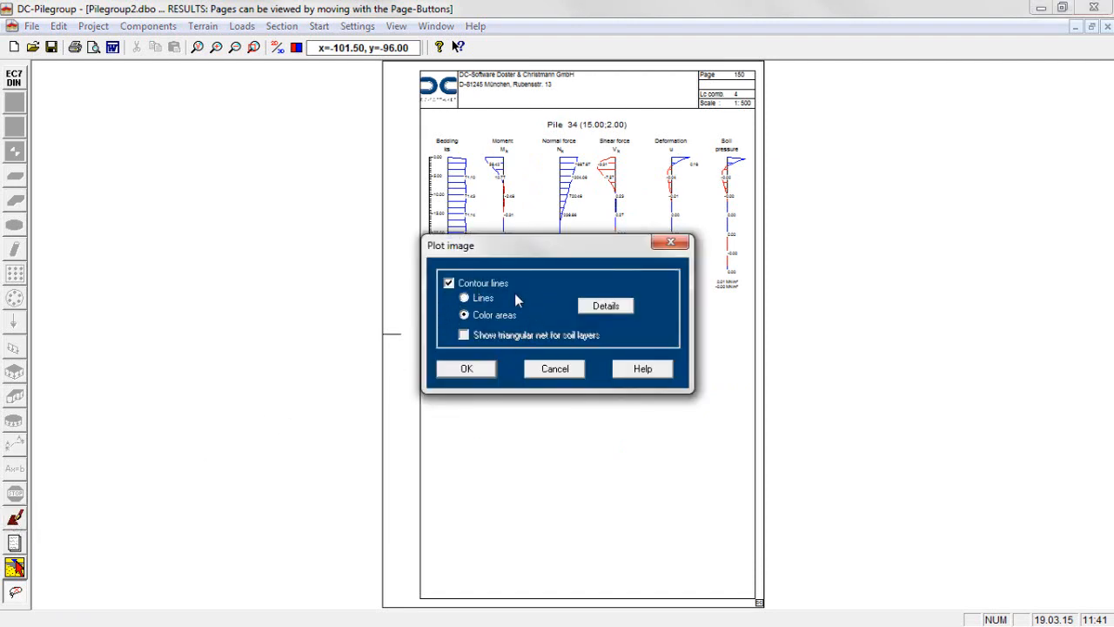
pyautogui.click(605, 307)
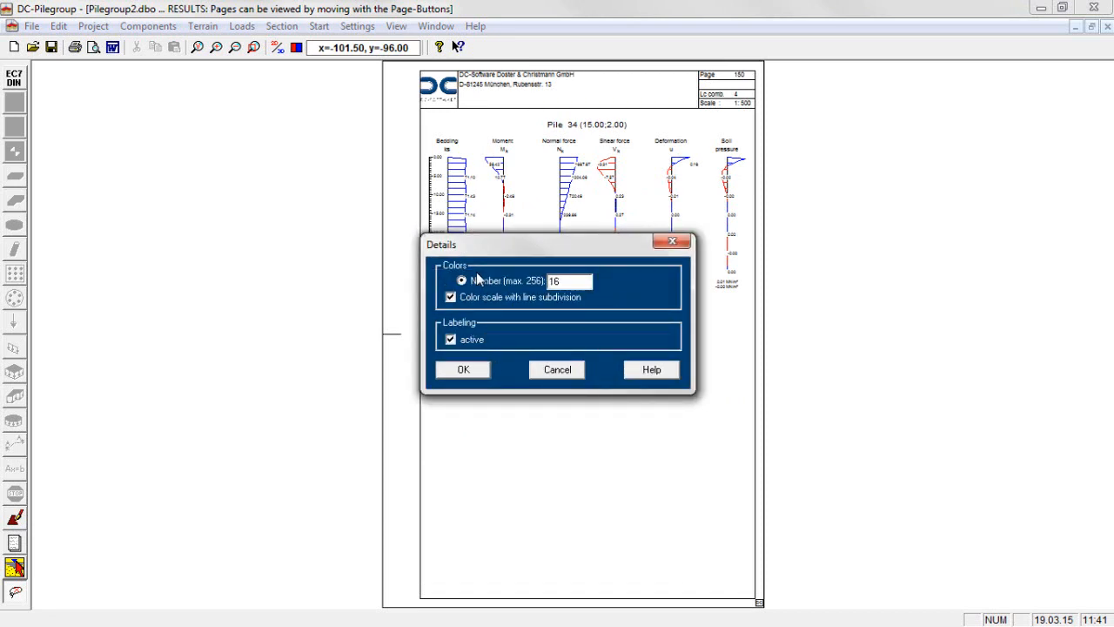
pyautogui.click(563, 369)
pyautogui.click(563, 369)
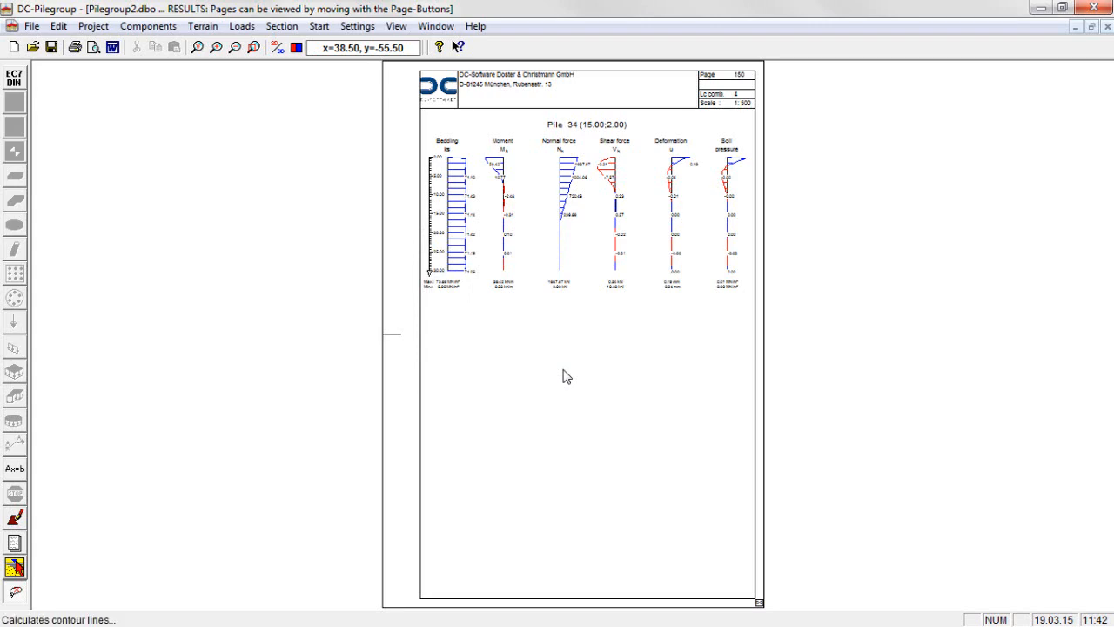
# Page through the Qy, Nx, Ny, Nxy, settlement w and ux/uy contour plots toward the Section A diagrams.
pyautogui.press('pagedown')
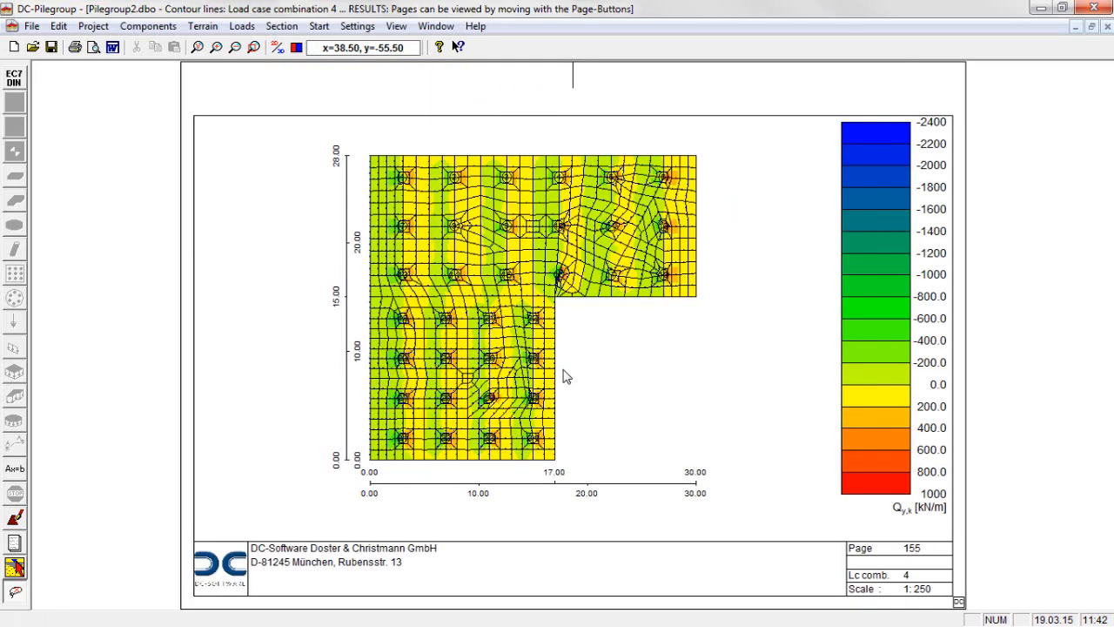
pyautogui.press('pagedown')
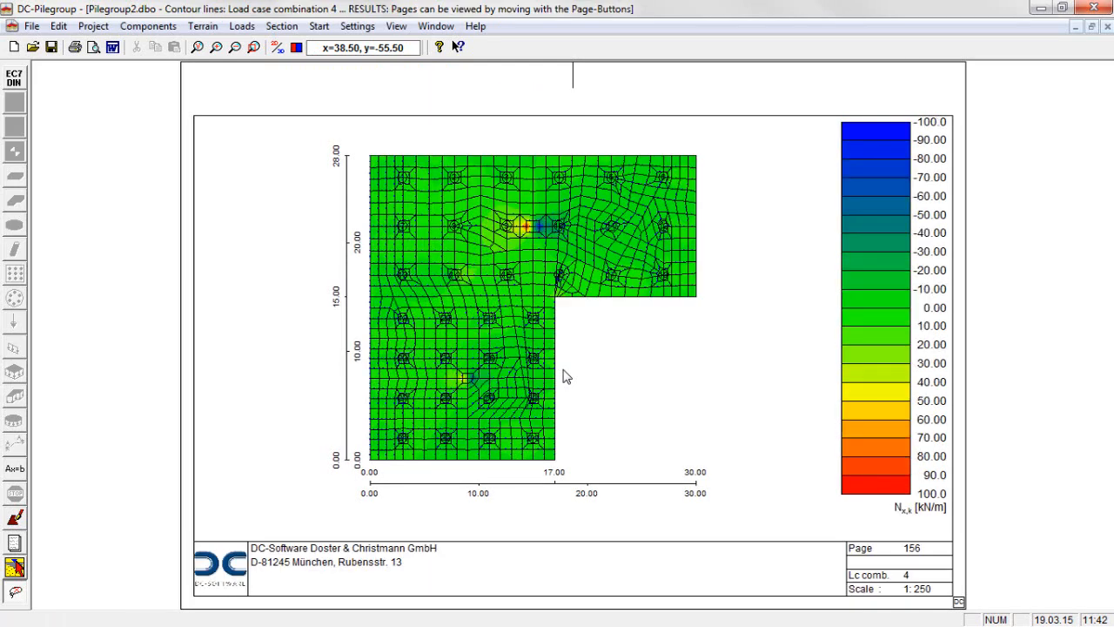
pyautogui.press('pagedown')
pyautogui.press('pagedown')
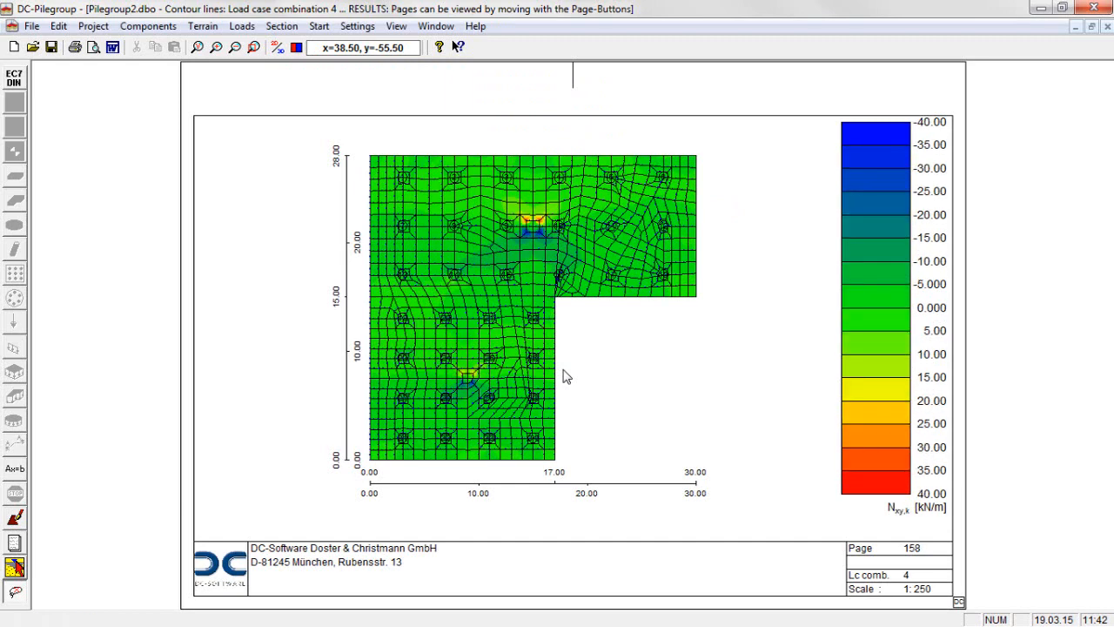
pyautogui.press('pagedown')
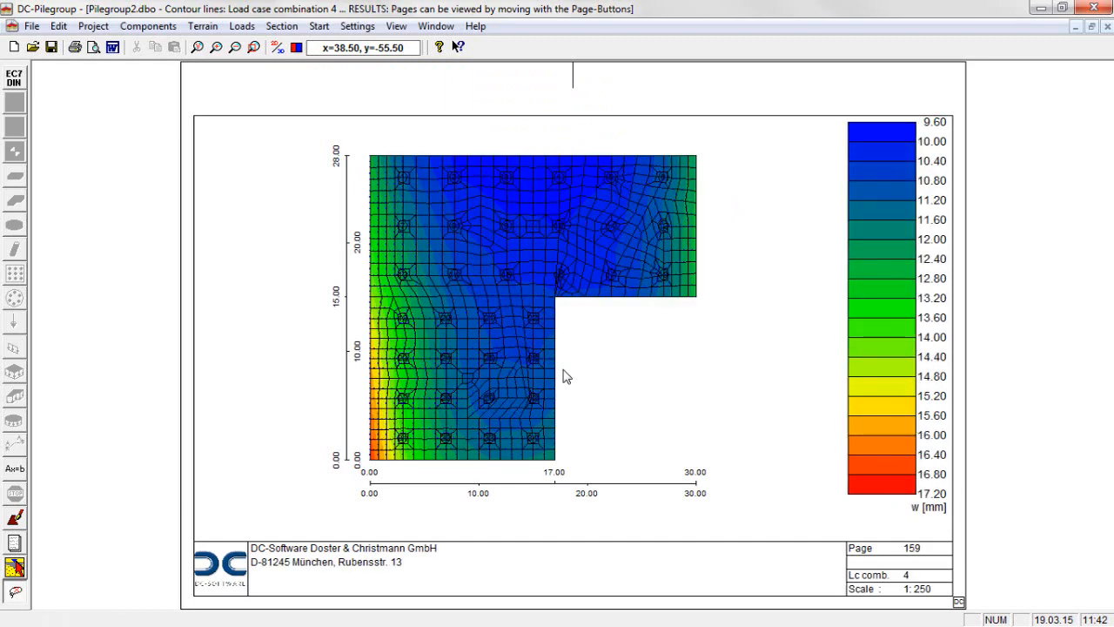
pyautogui.press('pagedown')
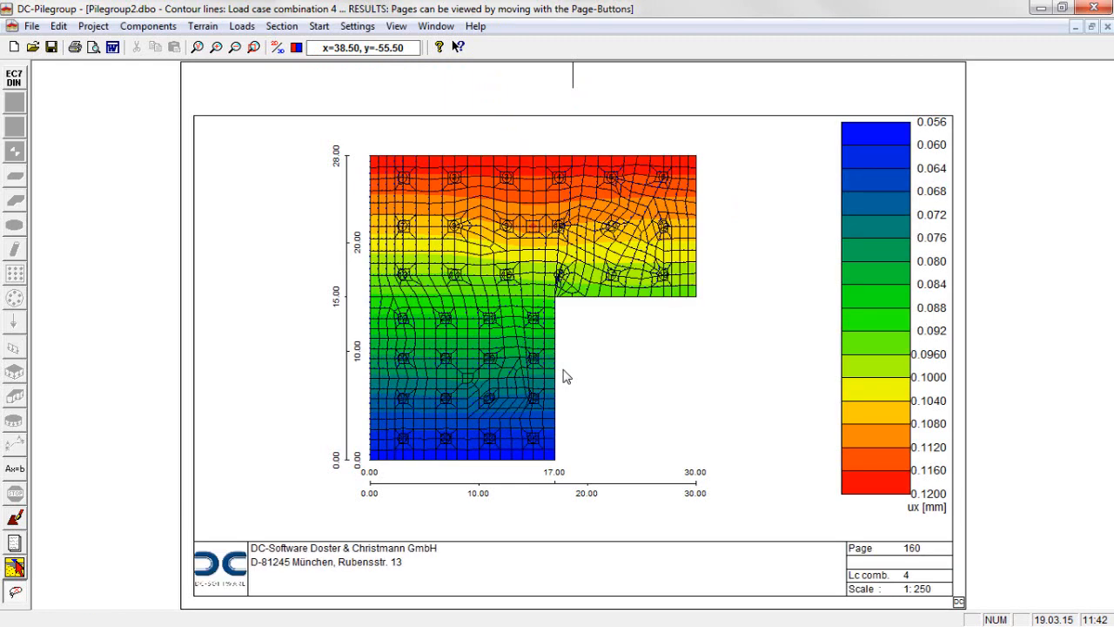
pyautogui.press('pagedown')
pyautogui.press('pagedown')
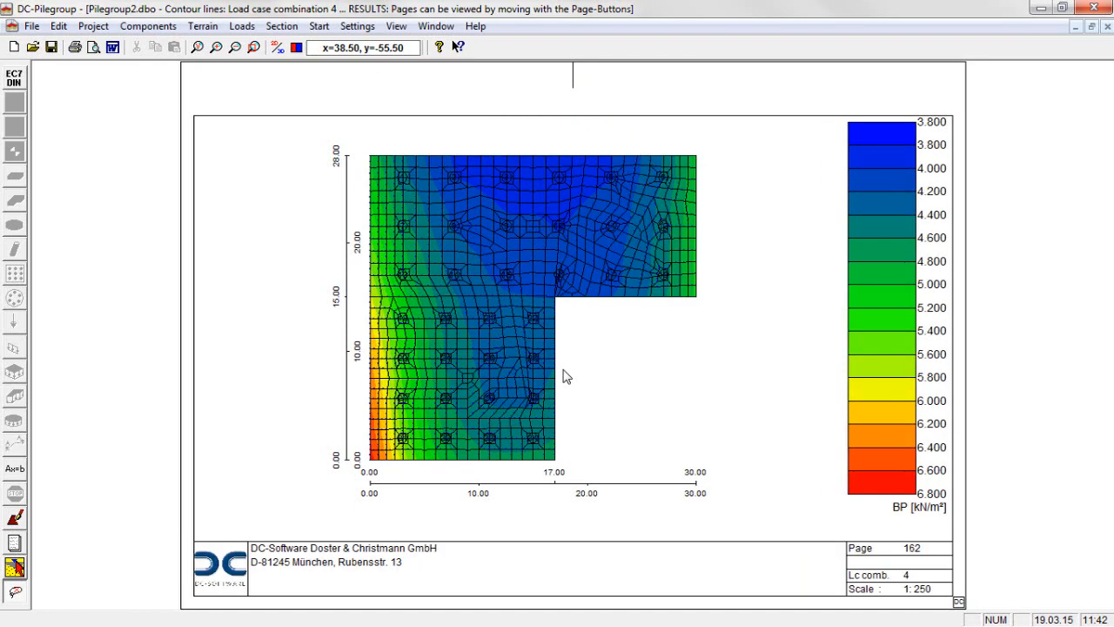
pyautogui.press('pagedown')
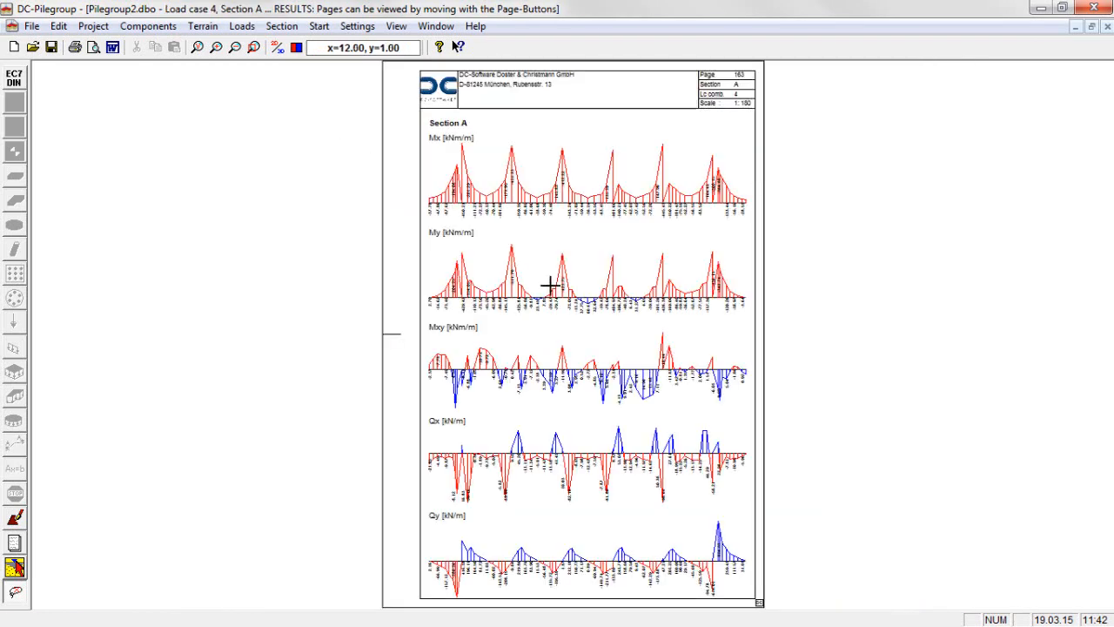
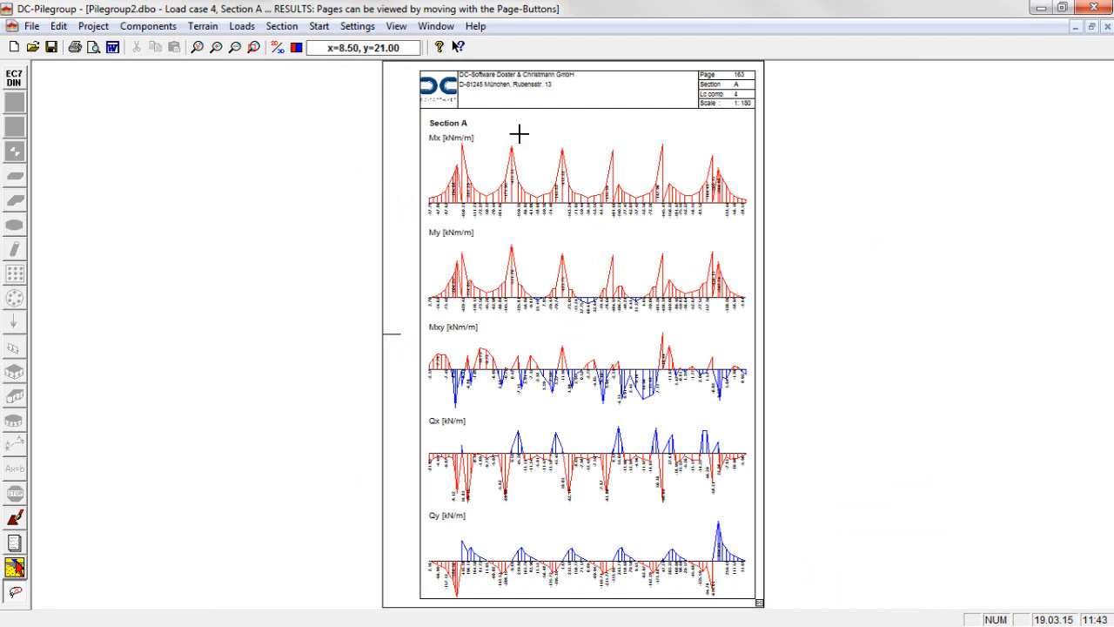
# Advance to the uy and soil pressure (BP) diagram page 165 and bring up the Scale dialog.
pyautogui.press('pagedown')
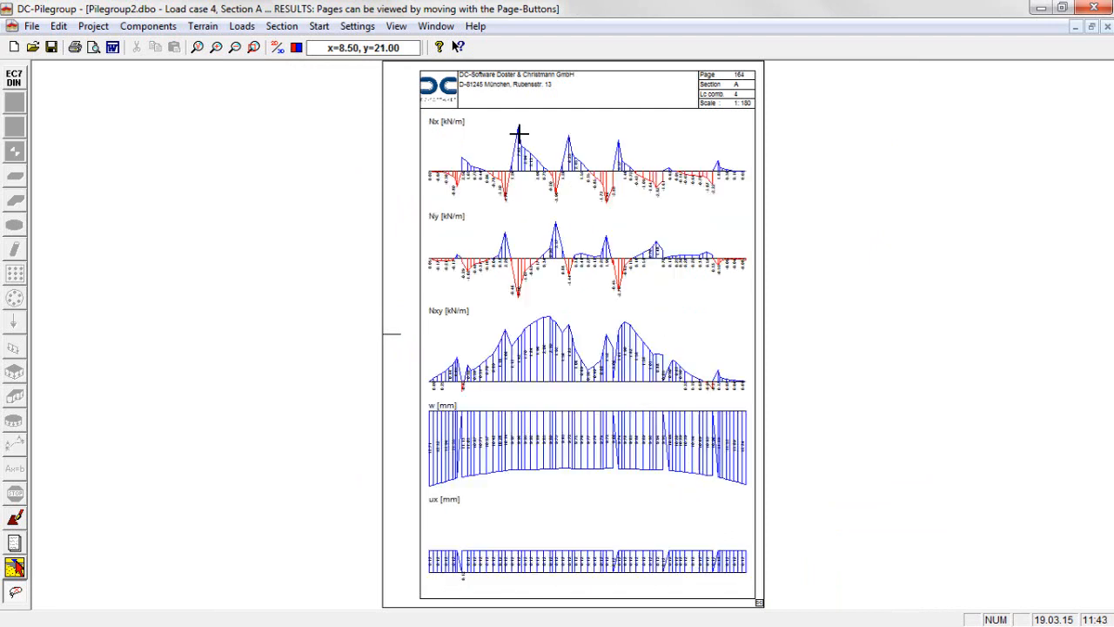
pyautogui.press('pagedown')
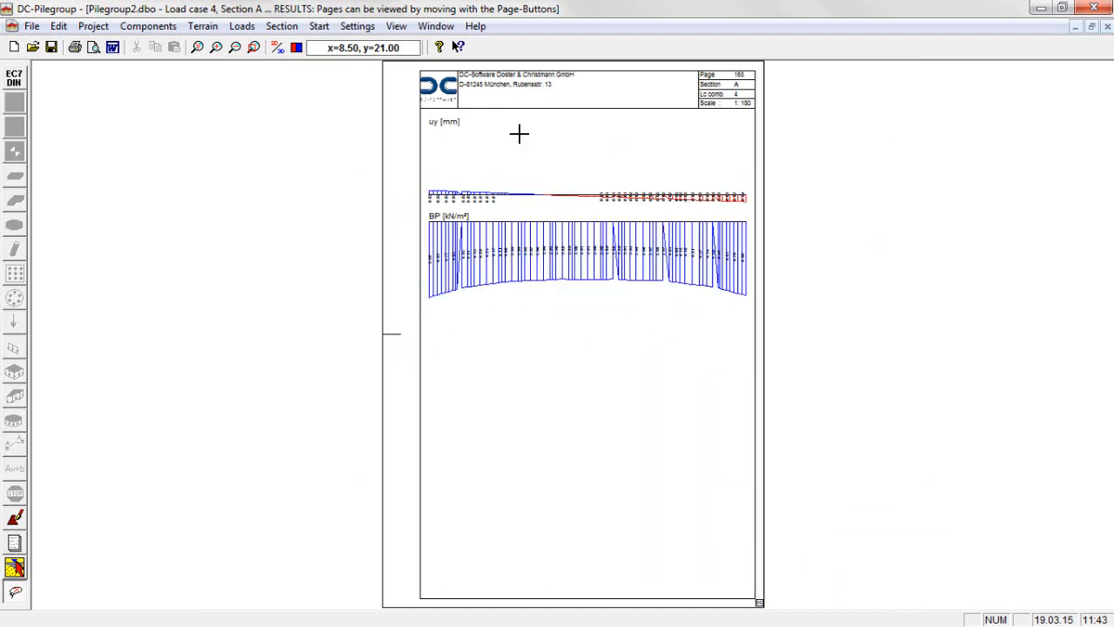
pyautogui.click(357, 26)
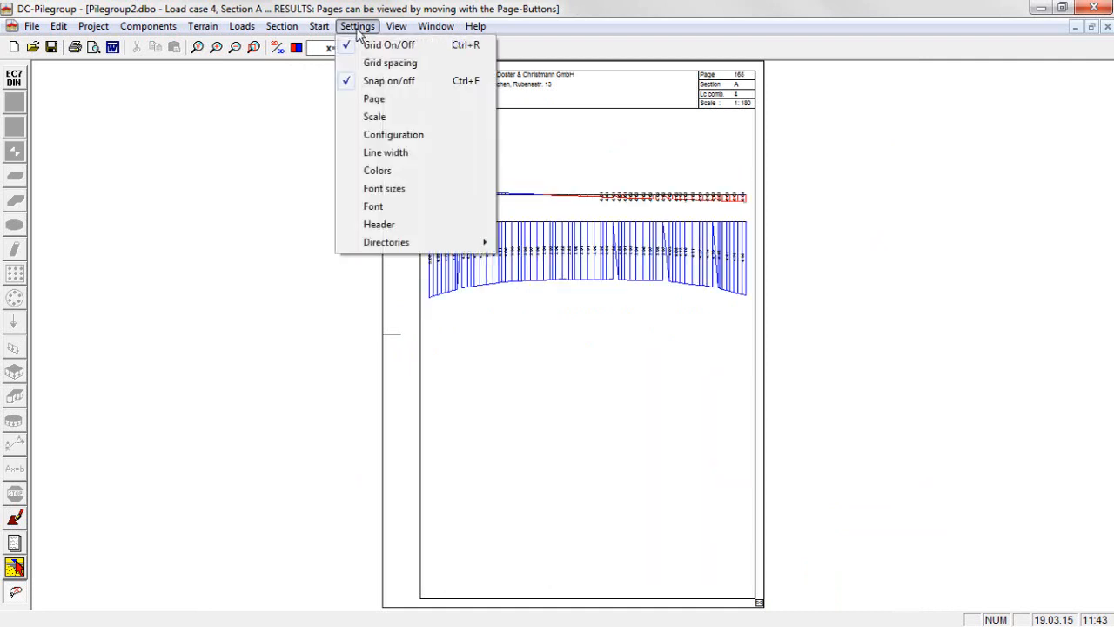
pyautogui.click(374, 117)
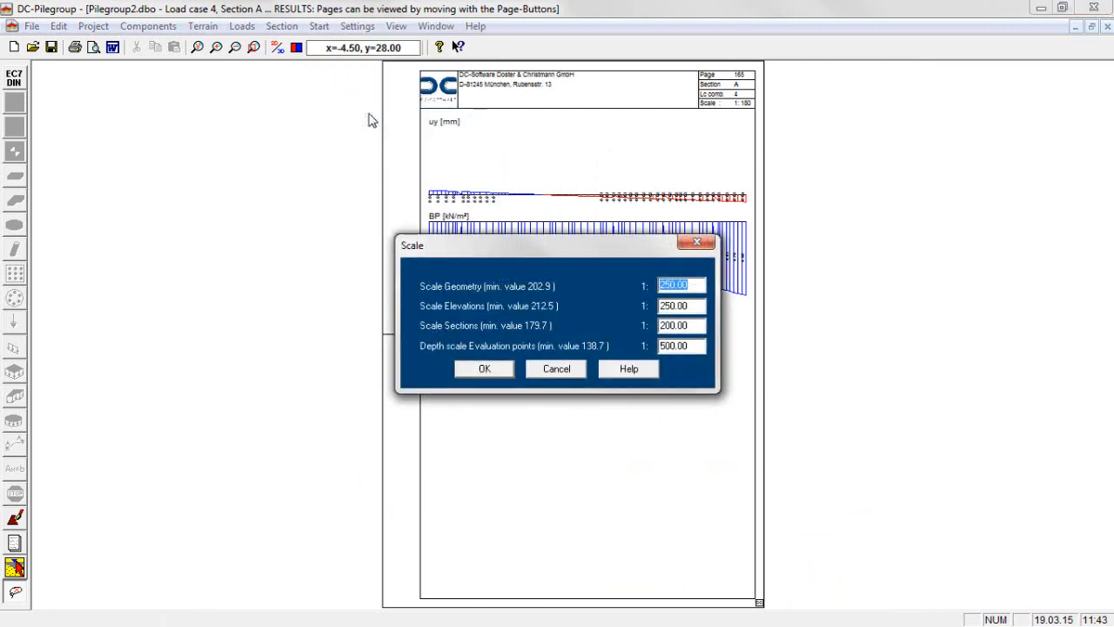